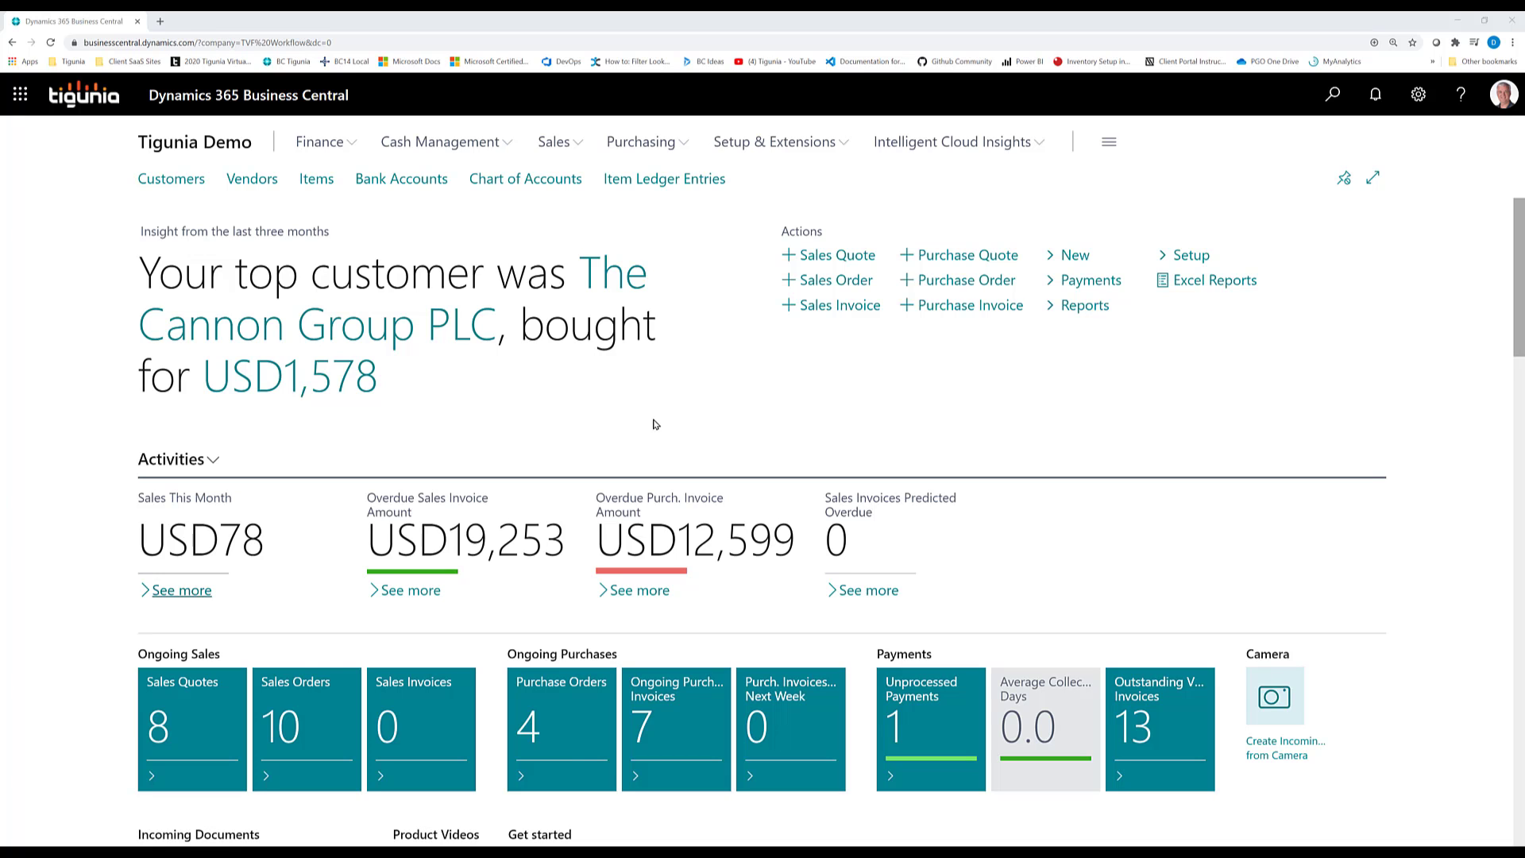
Search for dimension and open the Dimensions list to review the defined dimensions, then close it
click(1332, 102)
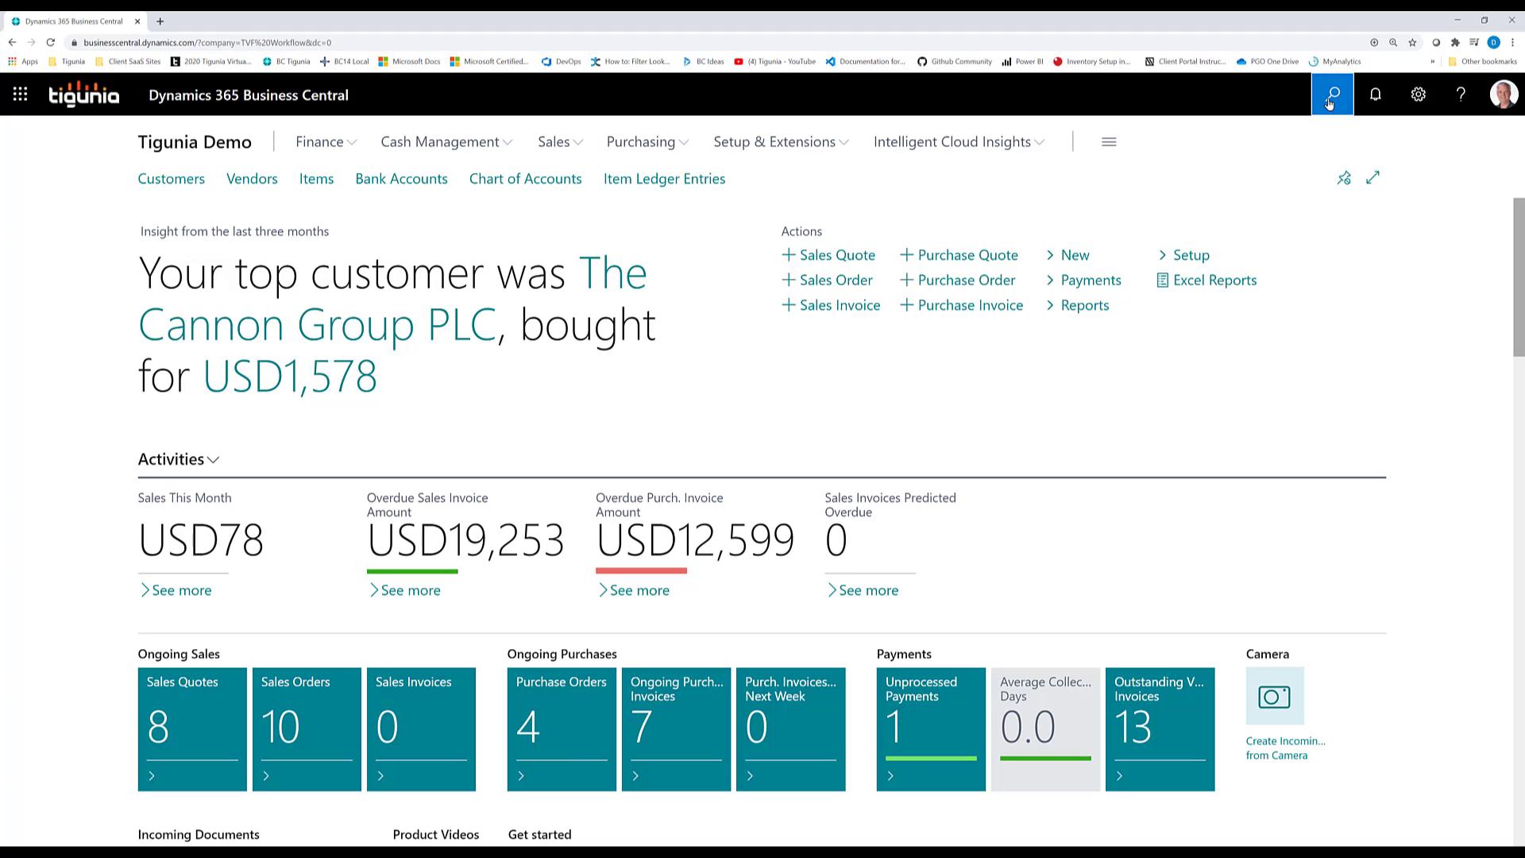
text(dimension)
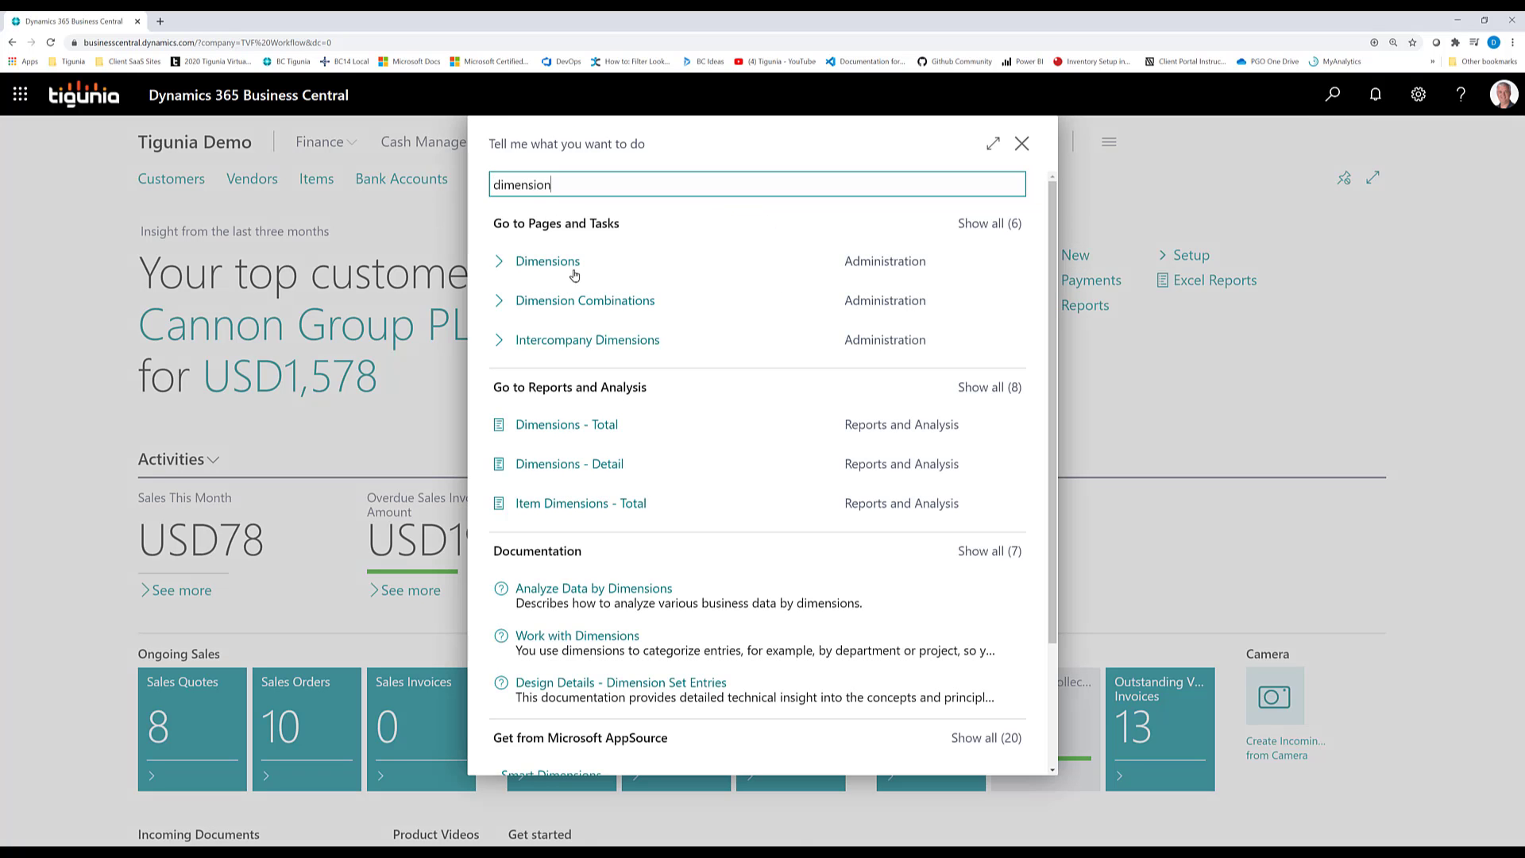
click(530, 266)
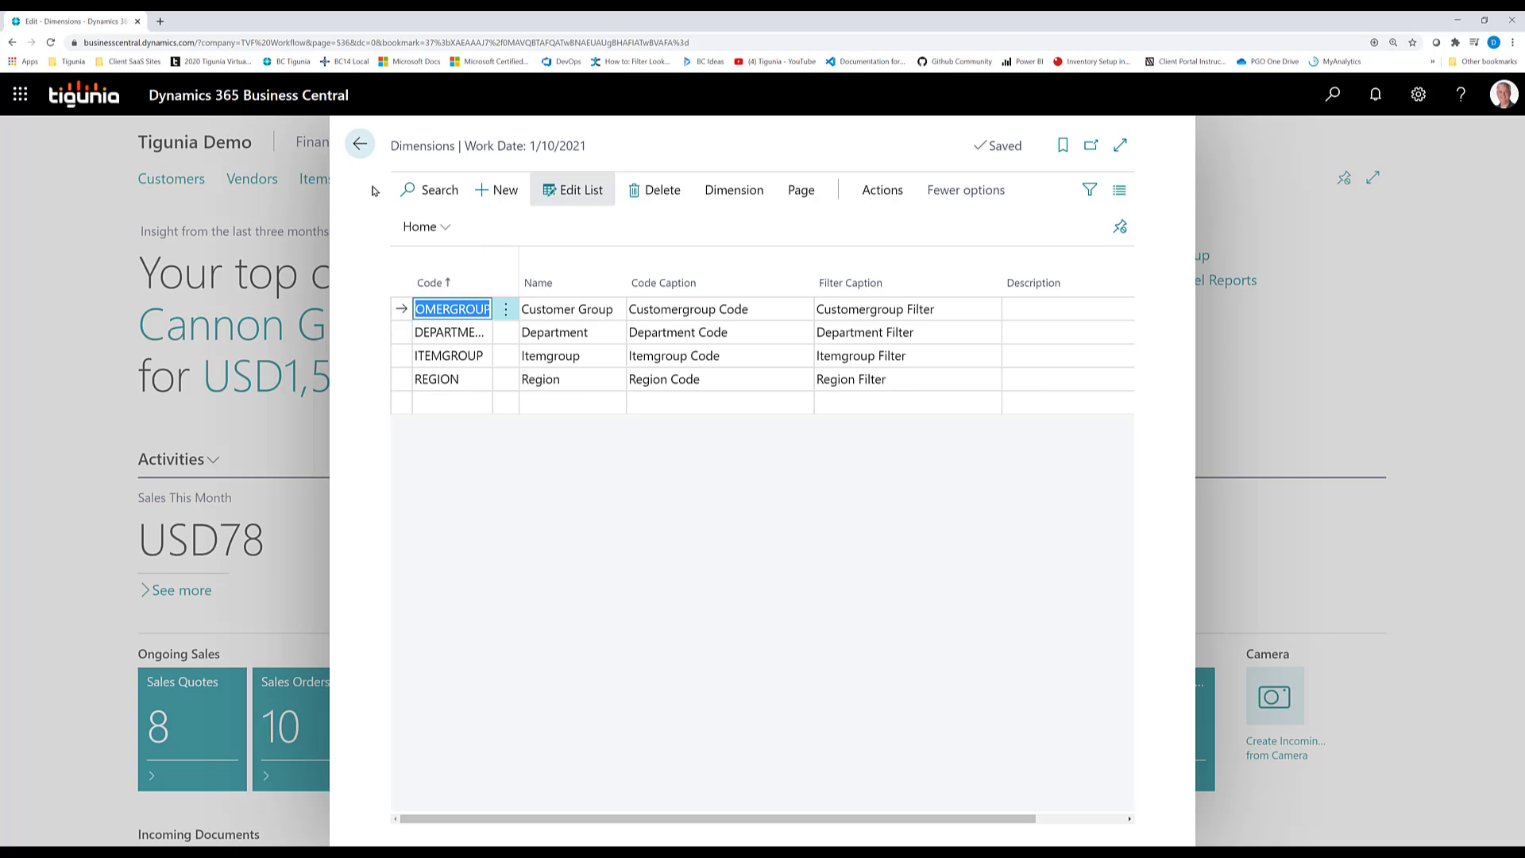
click(359, 145)
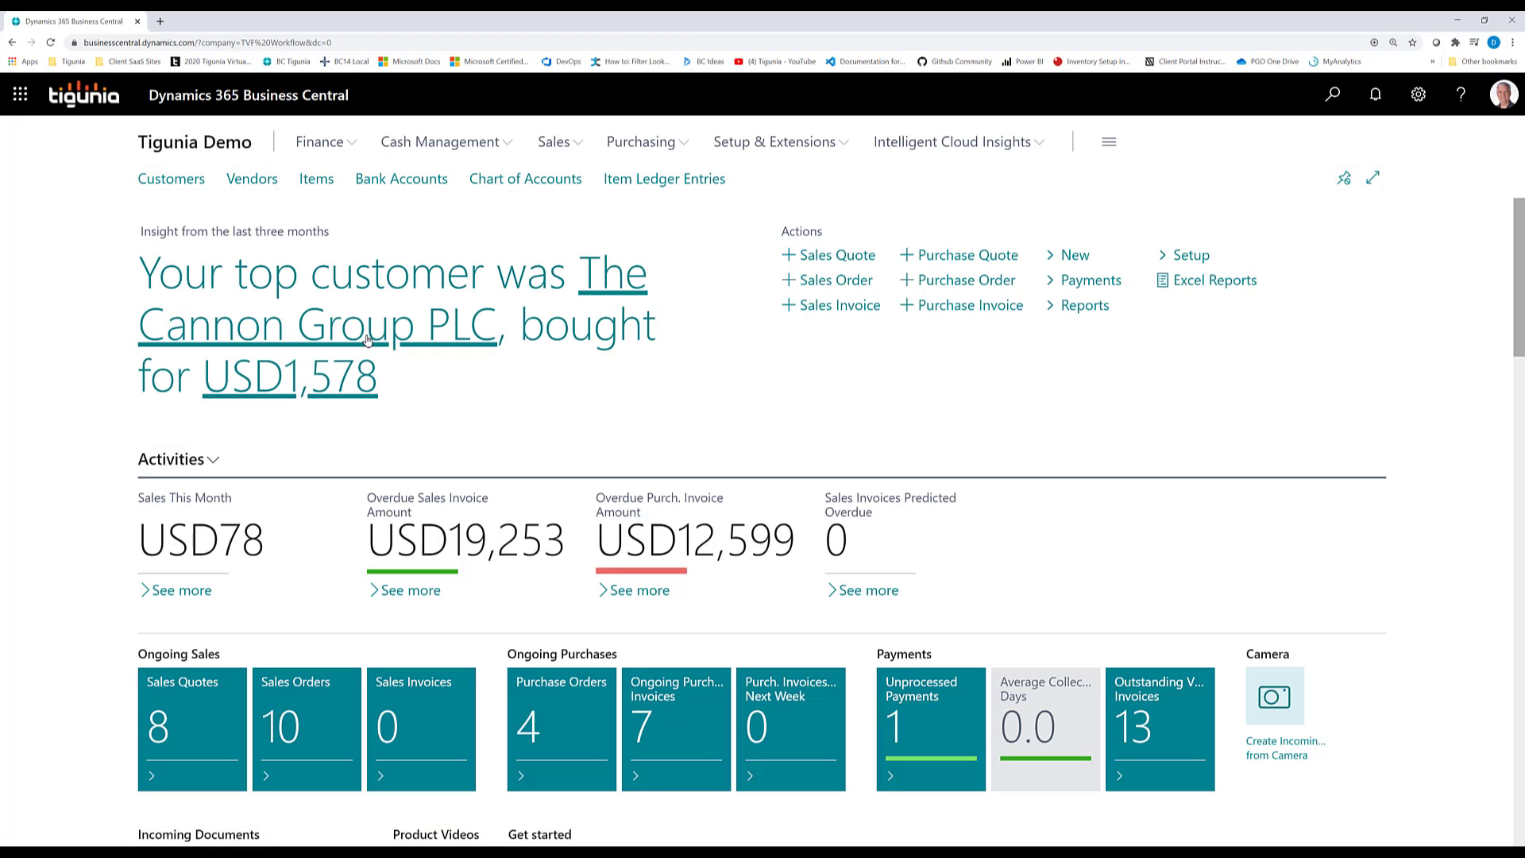
Open the Customers list and view the single default dimensions of customer 40000, Deerfield Graphics Company
click(176, 183)
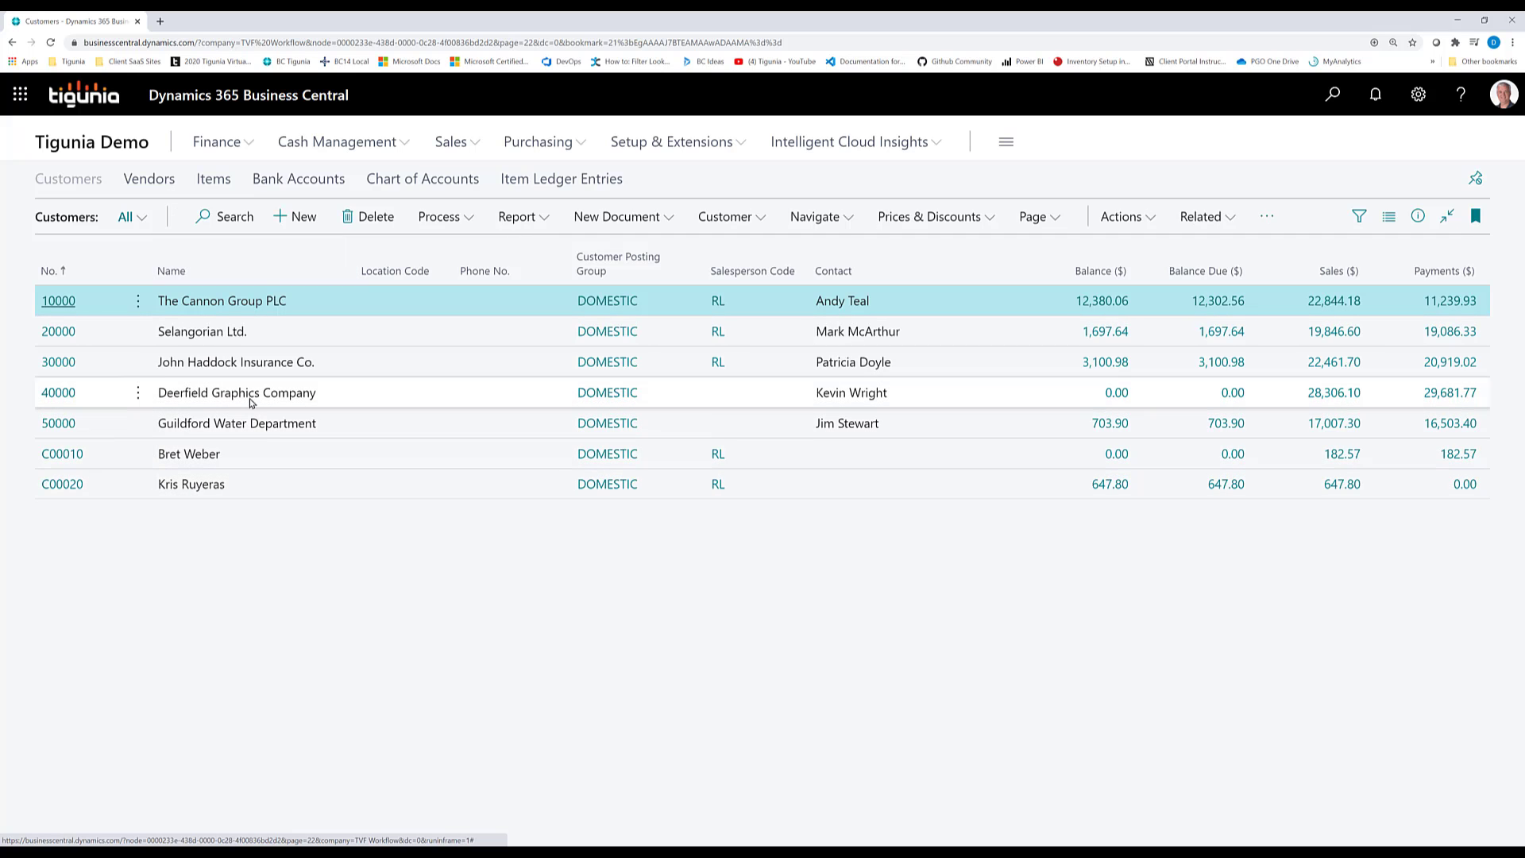
click(199, 401)
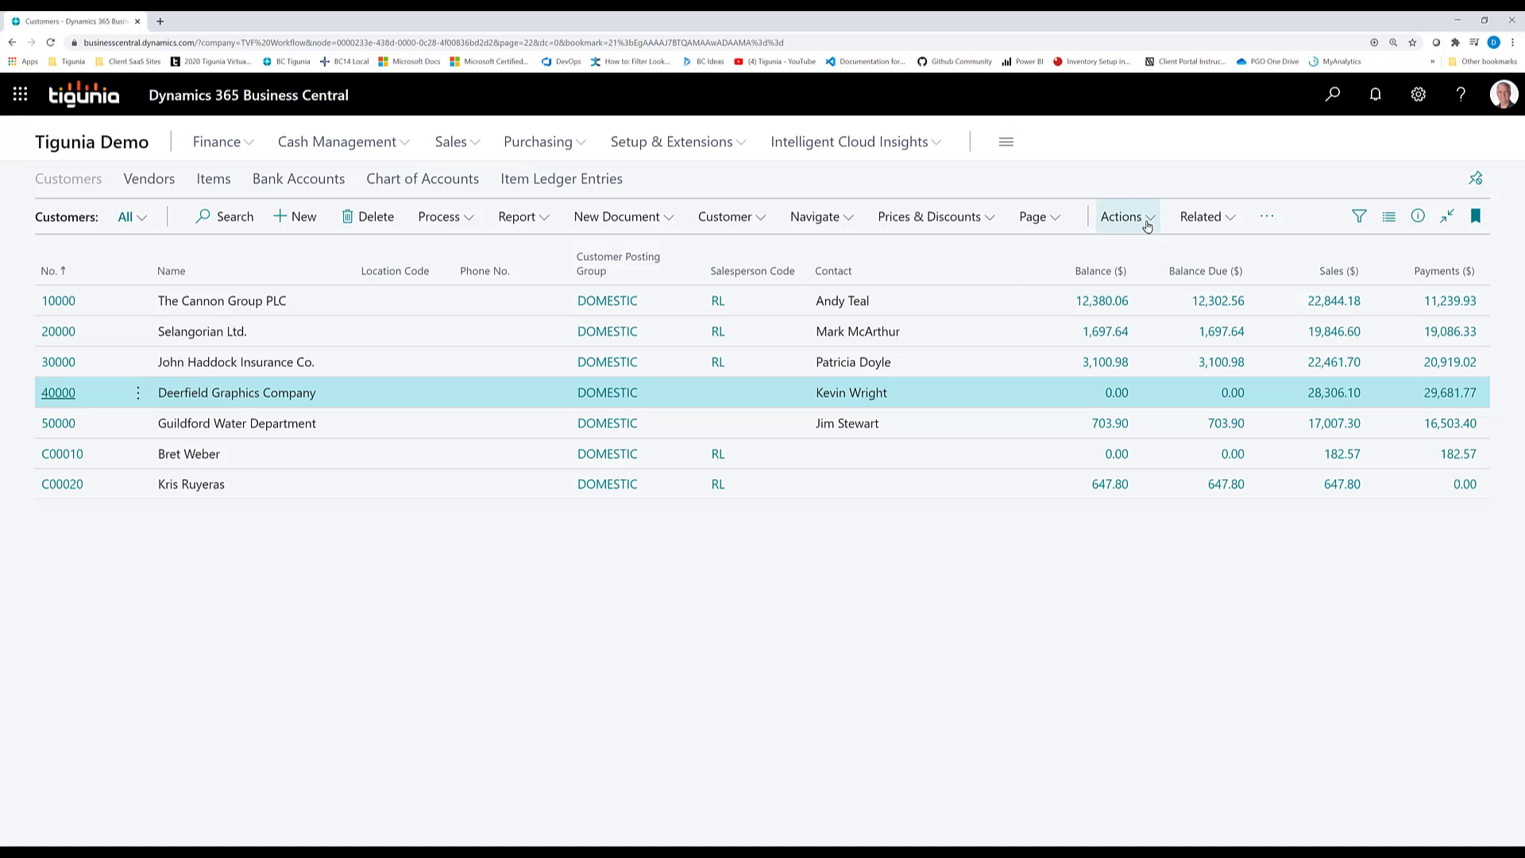
click(1193, 219)
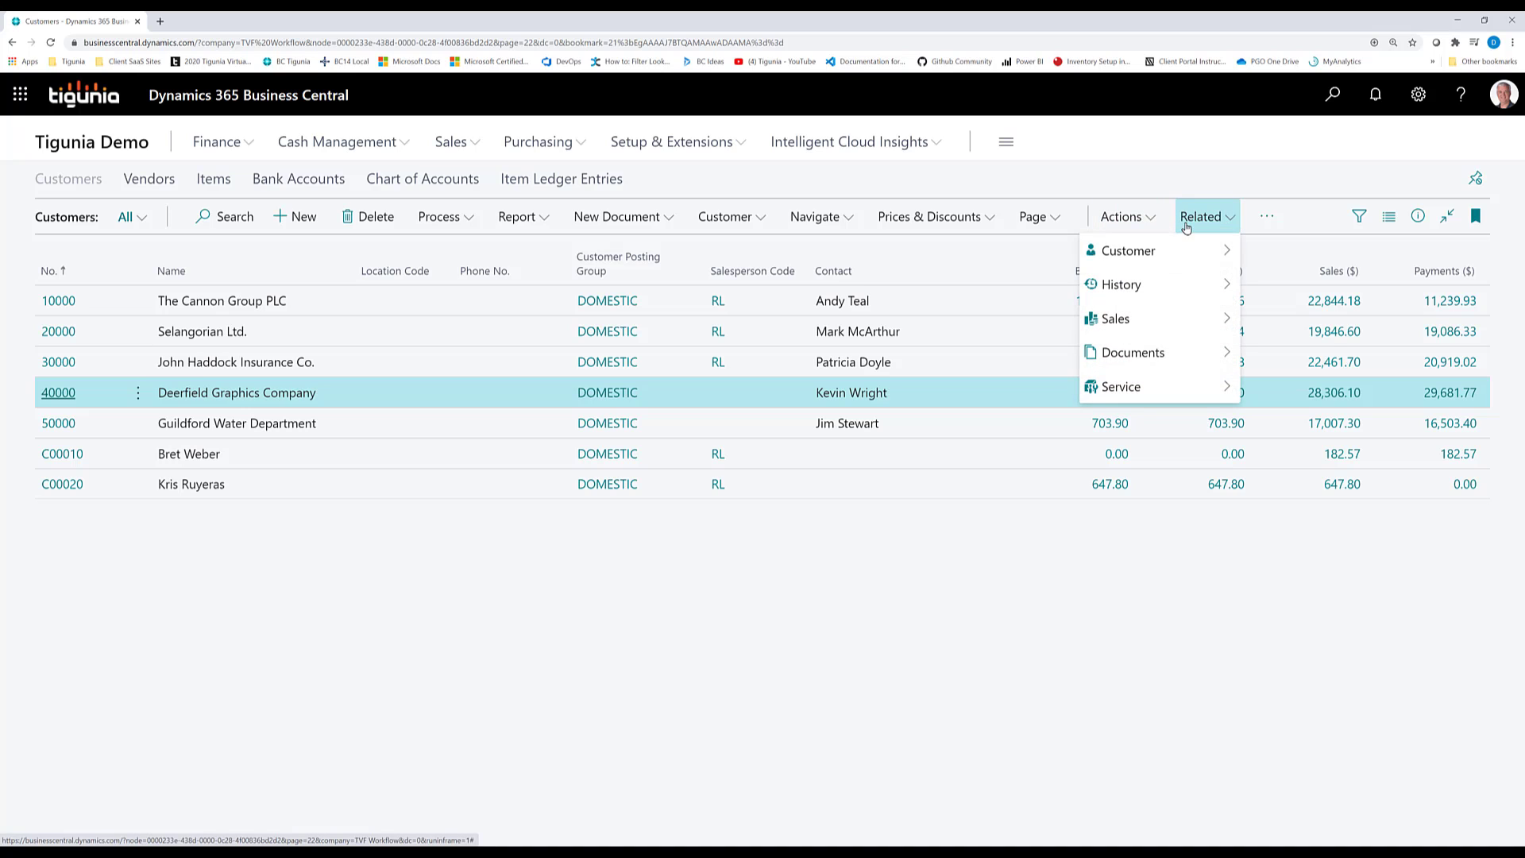
mouse_move(1137, 254)
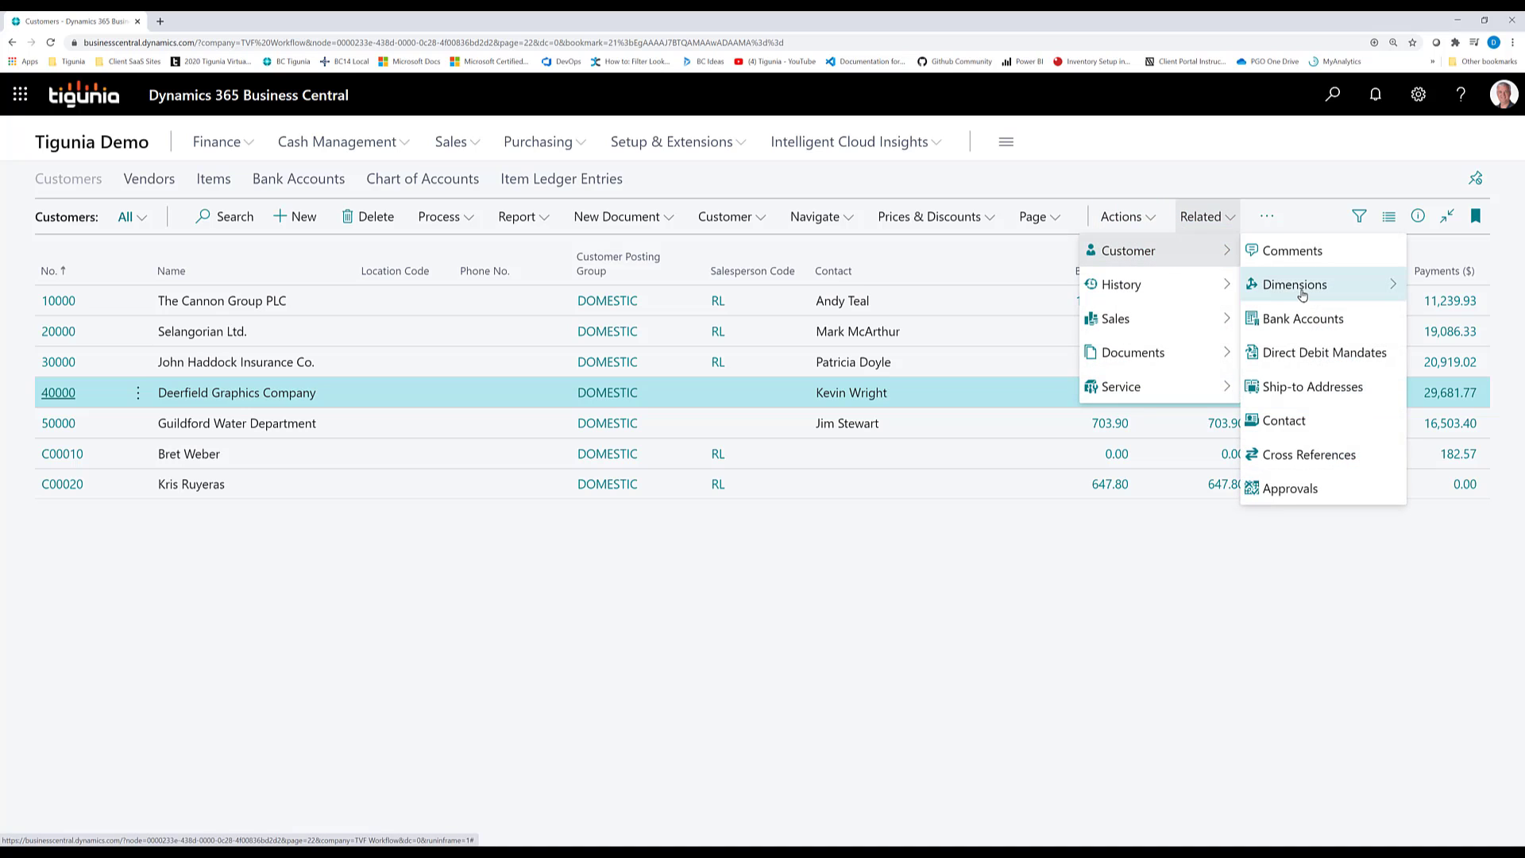
mouse_move(1297, 287)
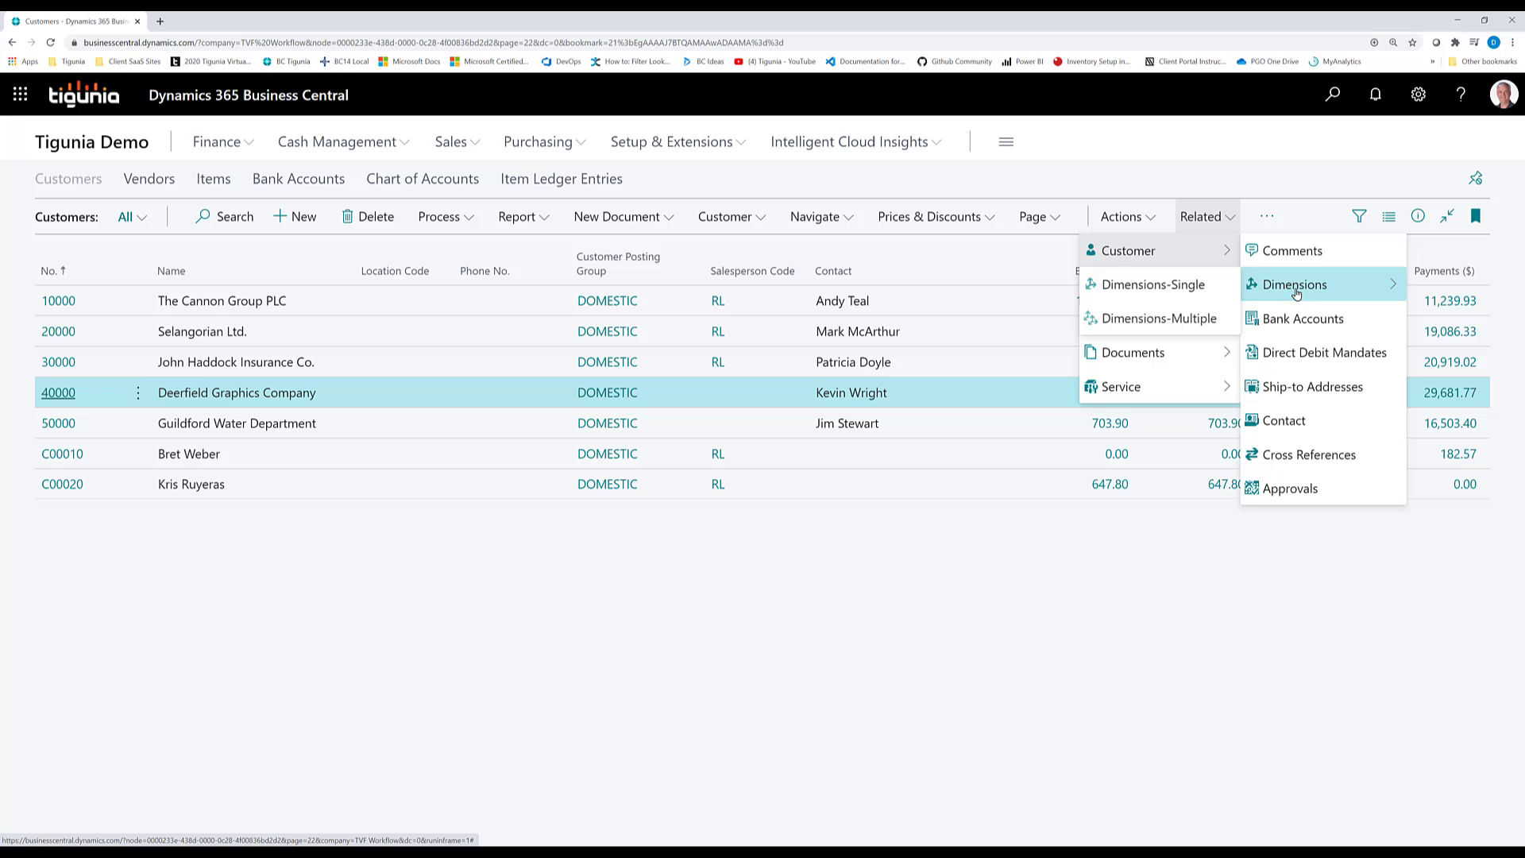
click(1170, 291)
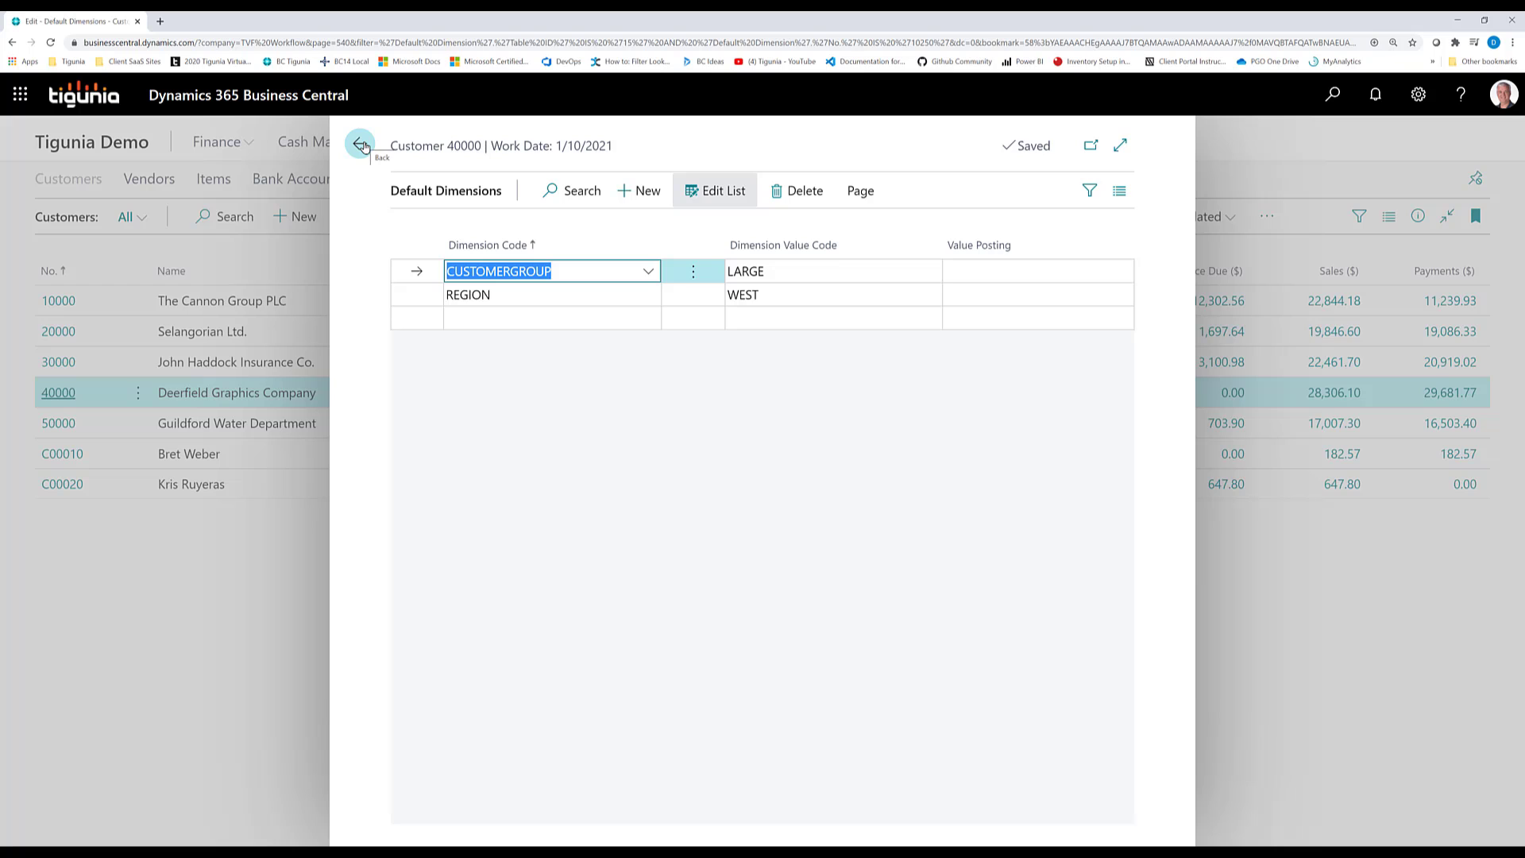
click(361, 146)
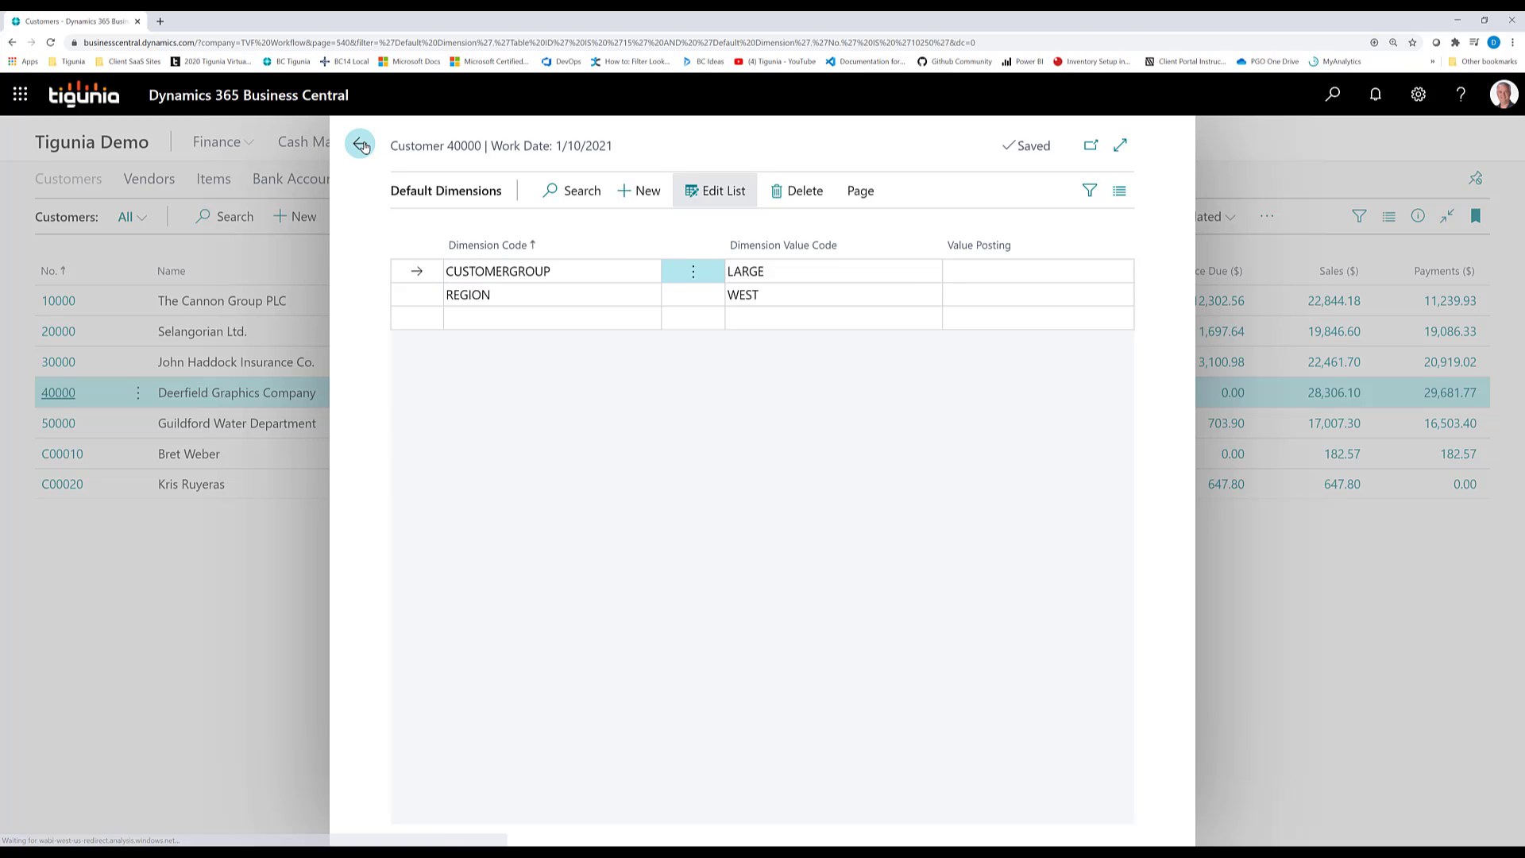
Open the Items list and view the single default dimensions of item 1920-S, ANTWERP Conference Table
click(214, 179)
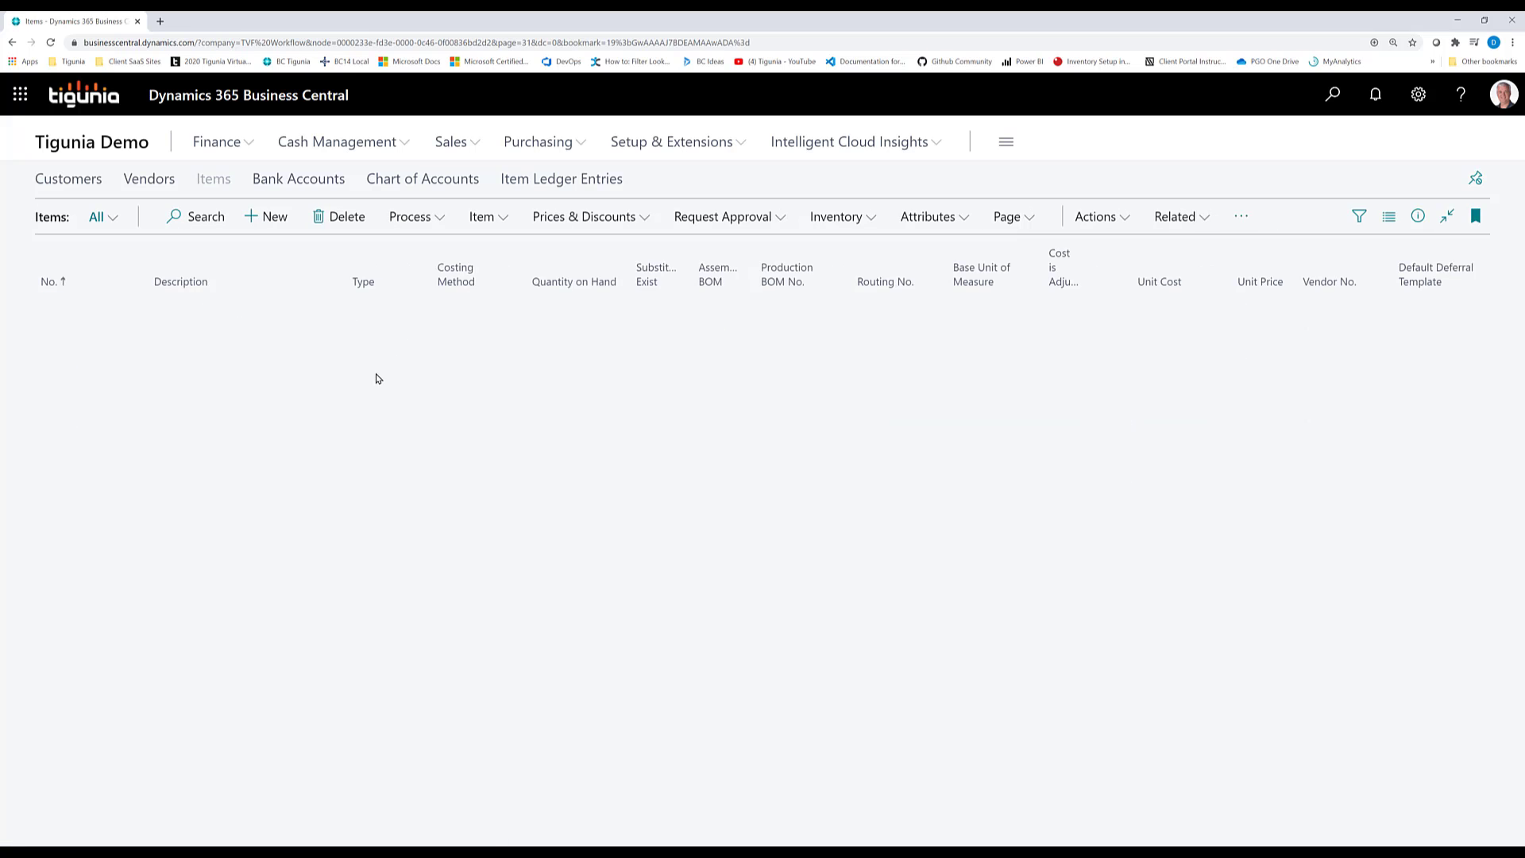
scroll(123, 617, down, 2)
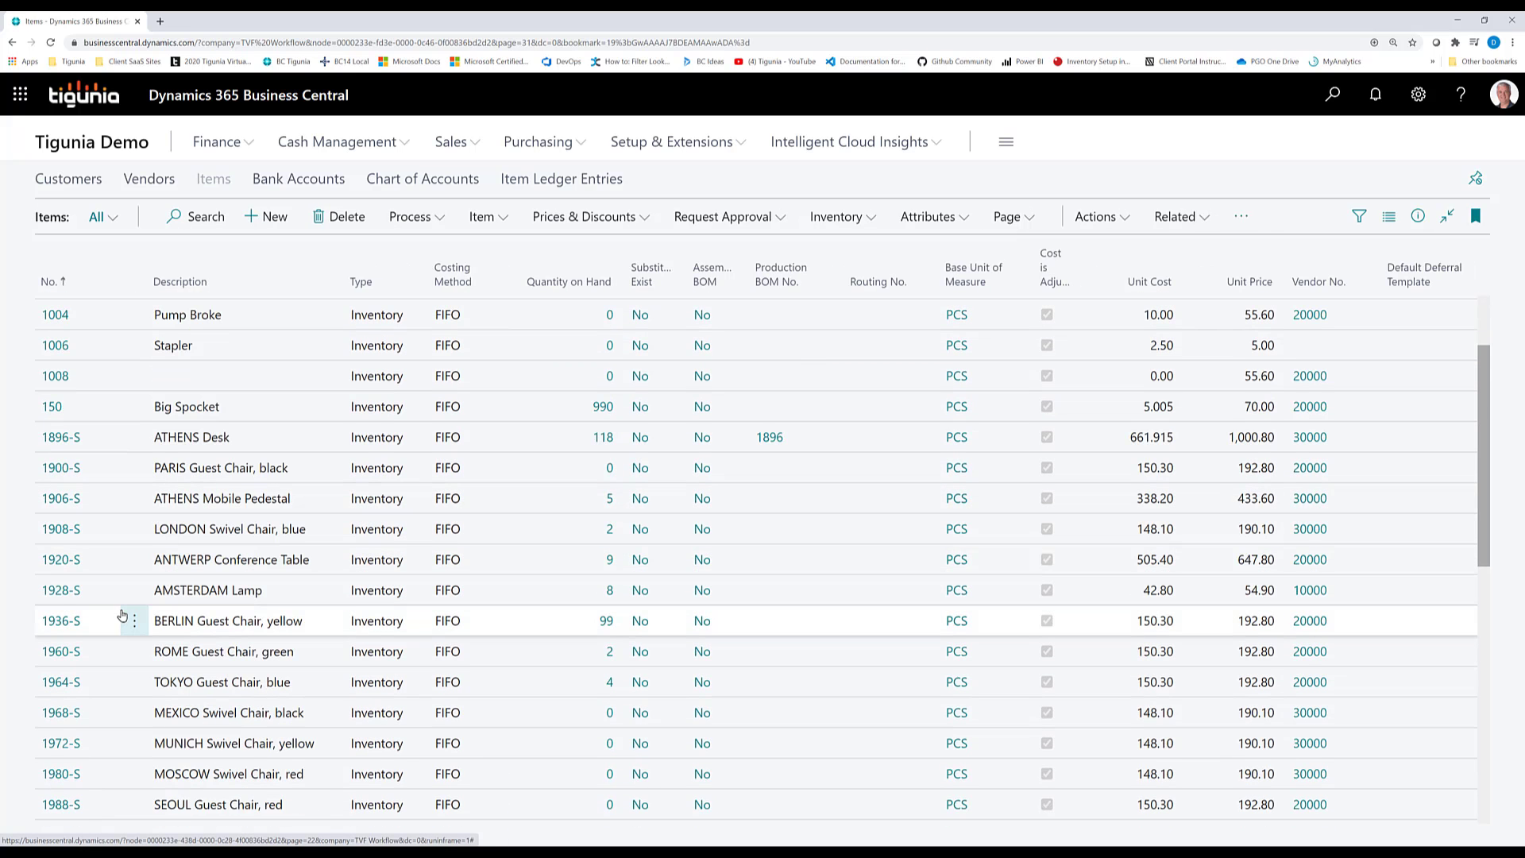
scroll(121, 604, down, 1)
click(205, 505)
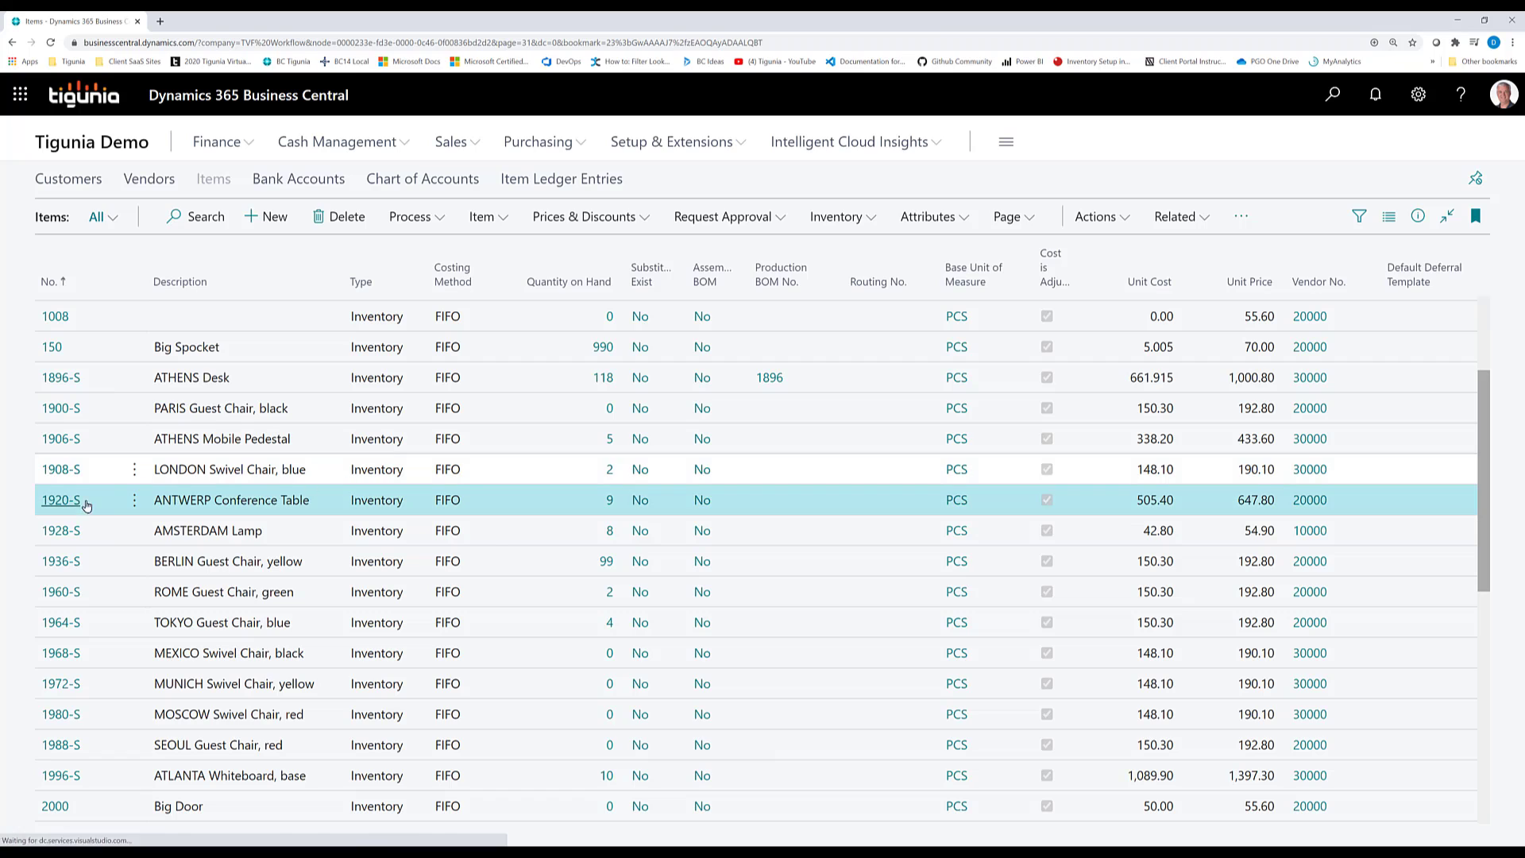
click(1106, 218)
mouse_move(986, 256)
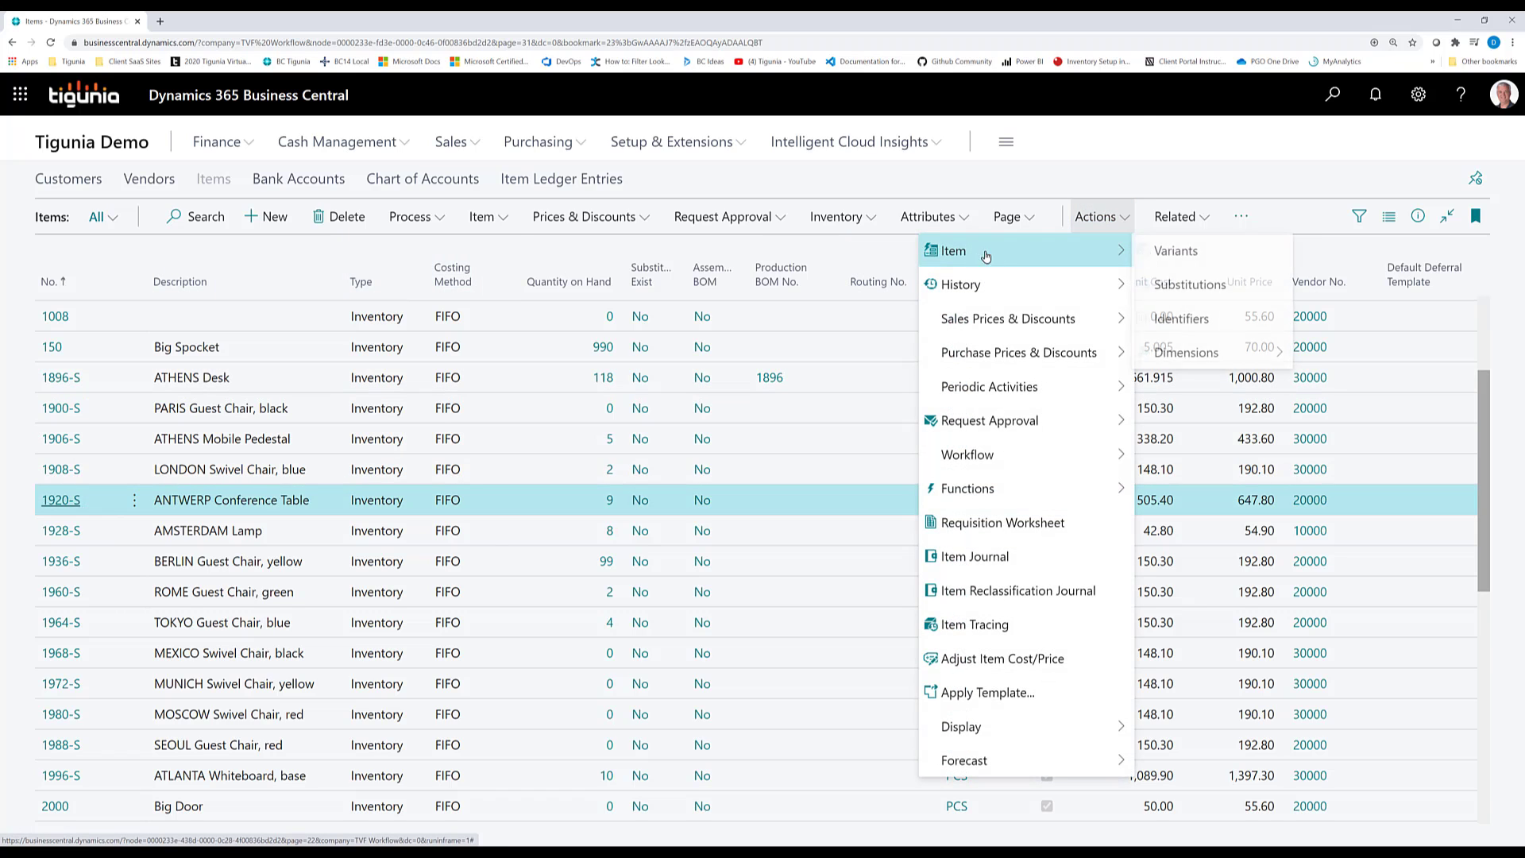
mouse_move(1189, 352)
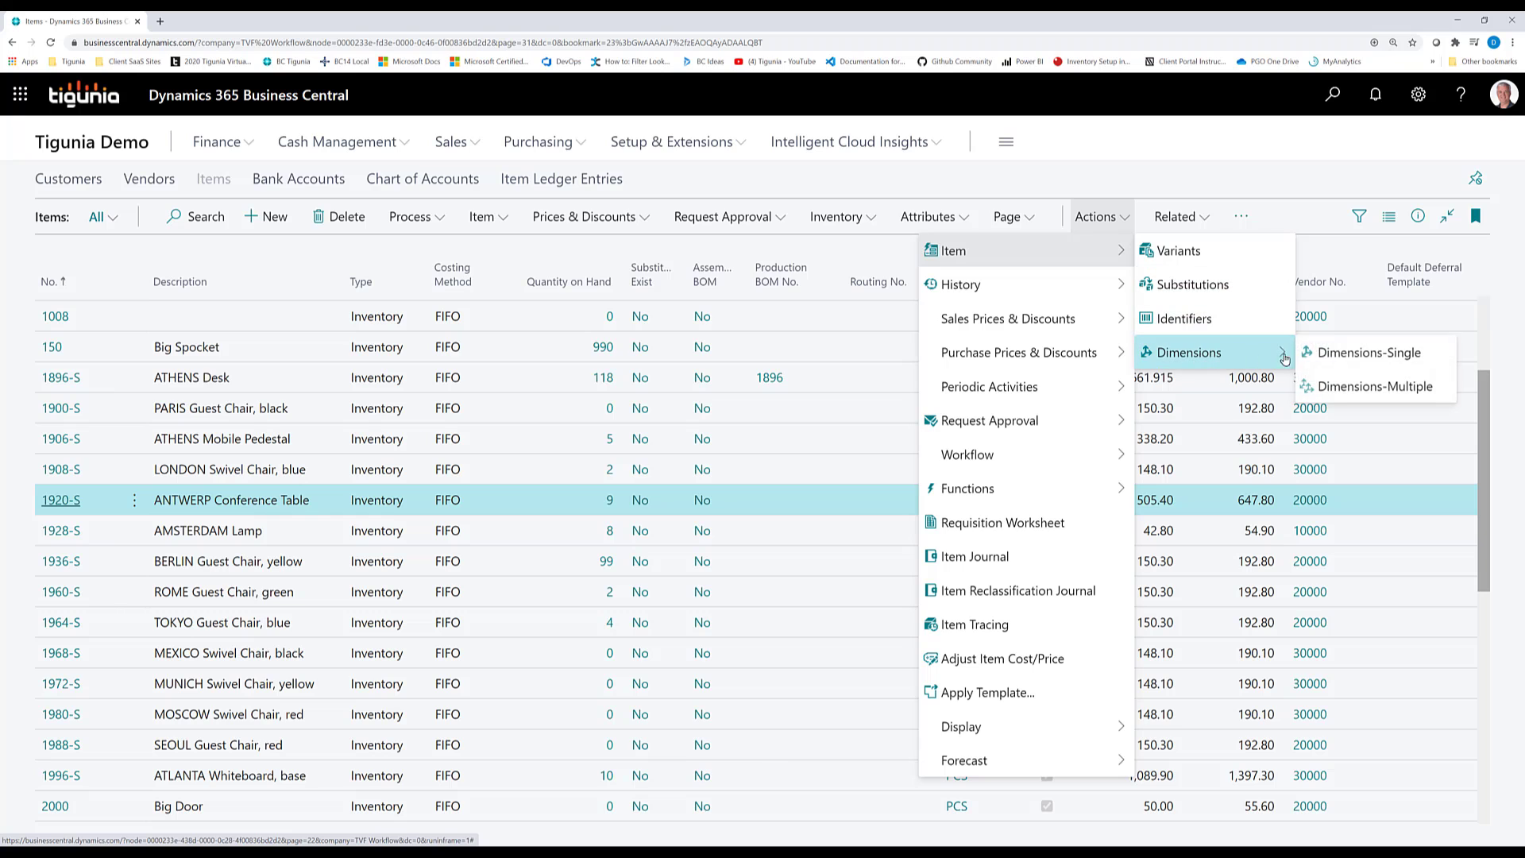
click(1363, 354)
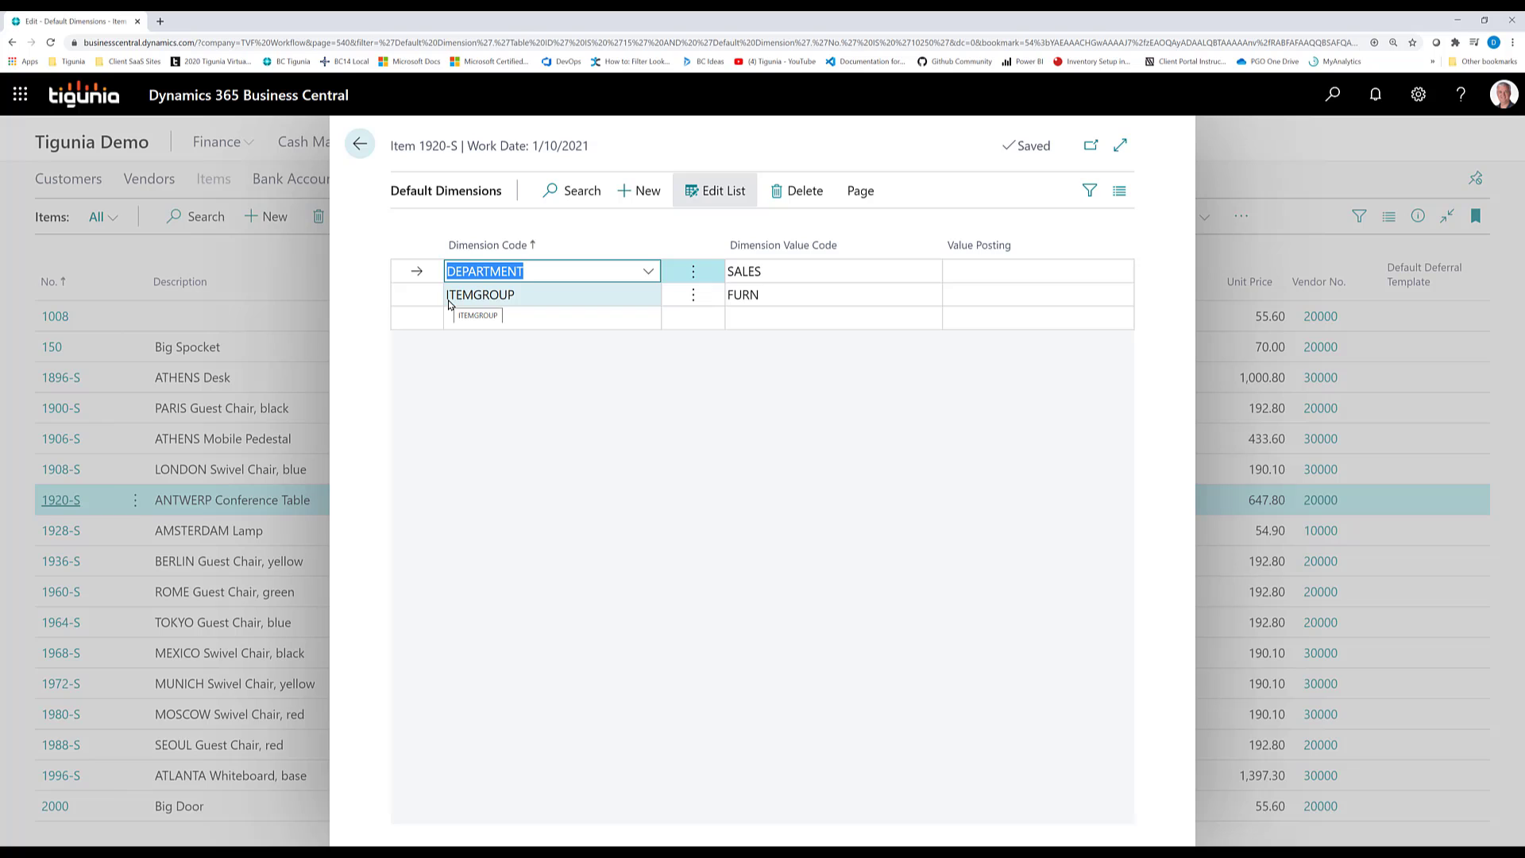
click(358, 148)
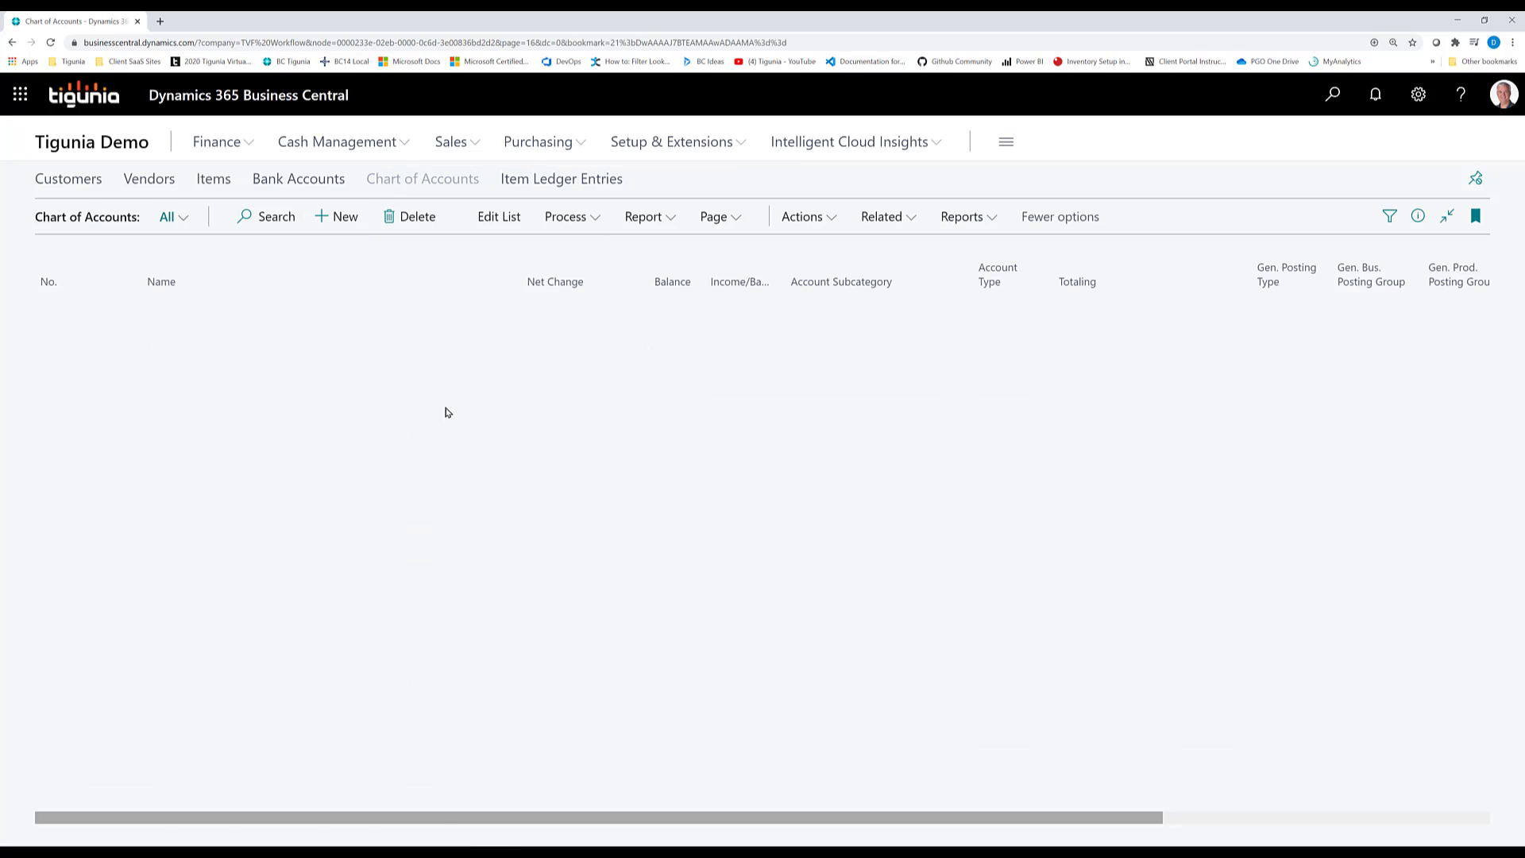
In the Chart of Accounts, view the single default dimensions of G/L account 40200, Income, Product Sales
scroll(364, 514, down, 10)
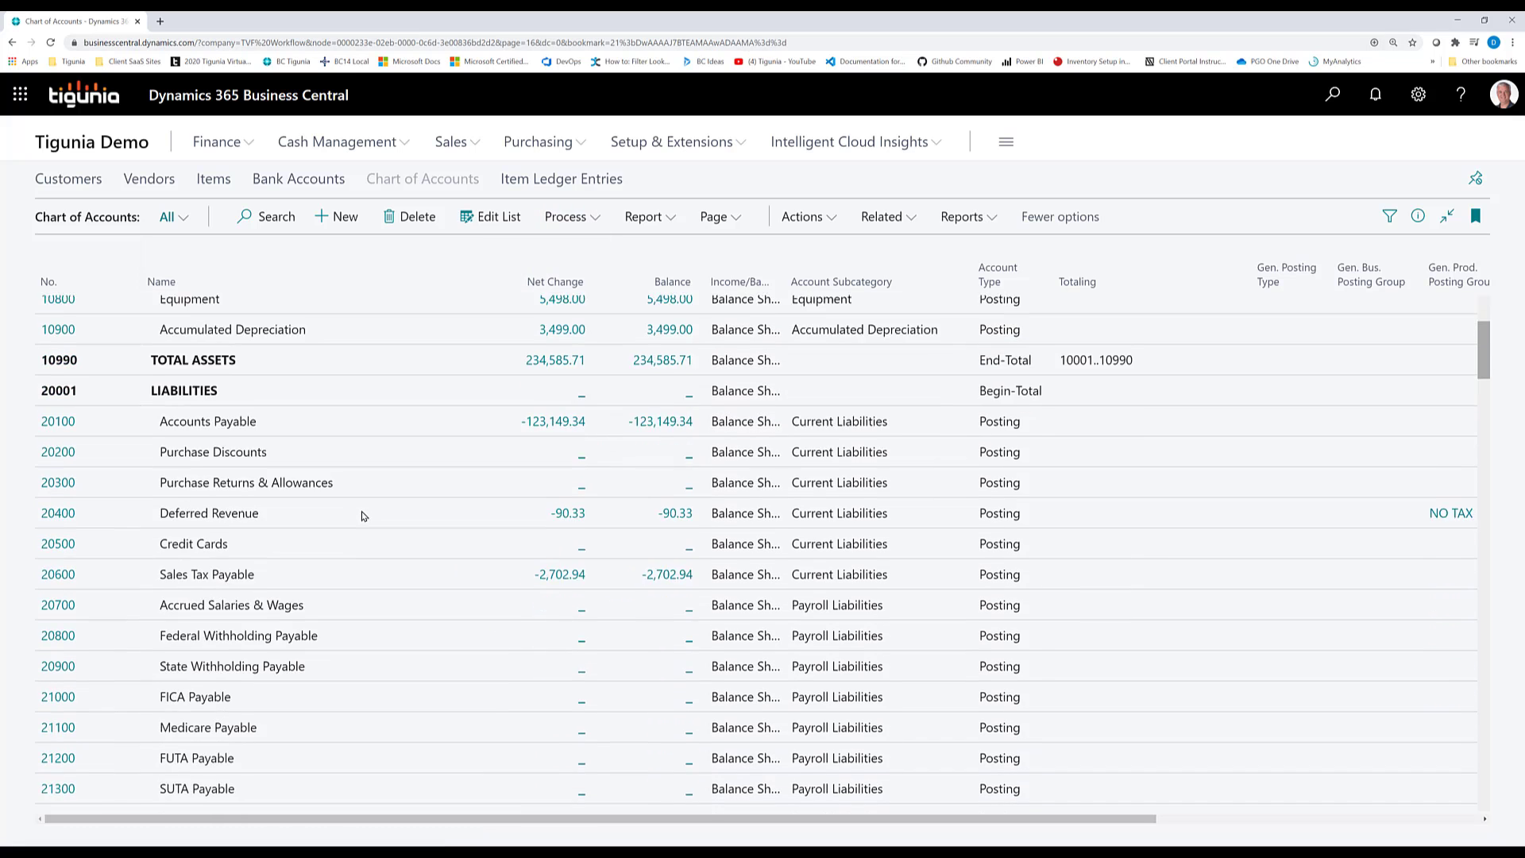
scroll(364, 515, down, 3)
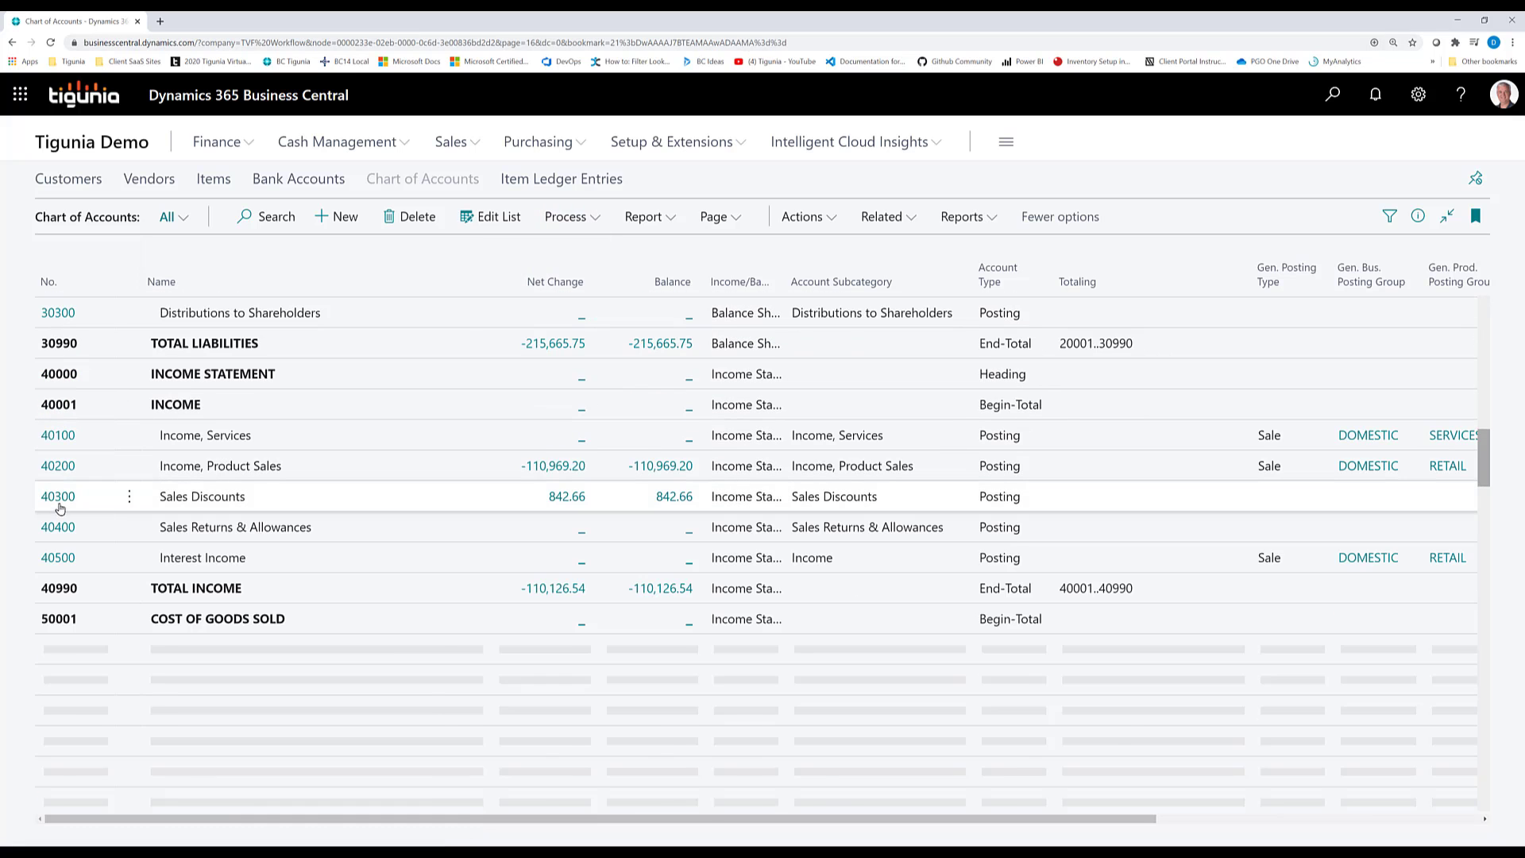
click(225, 470)
mouse_move(877, 248)
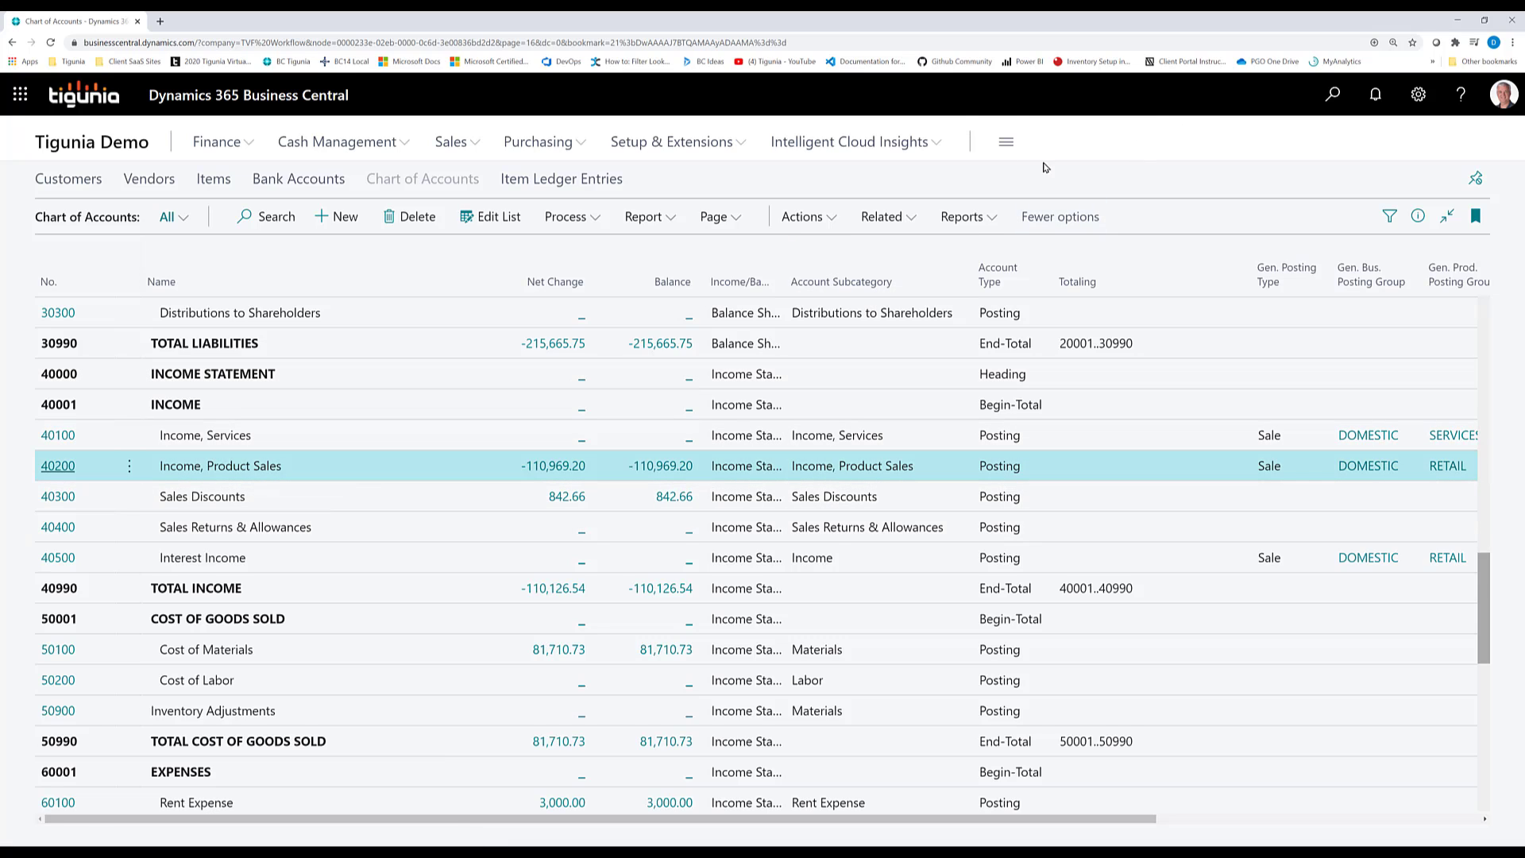
click(884, 229)
mouse_move(818, 256)
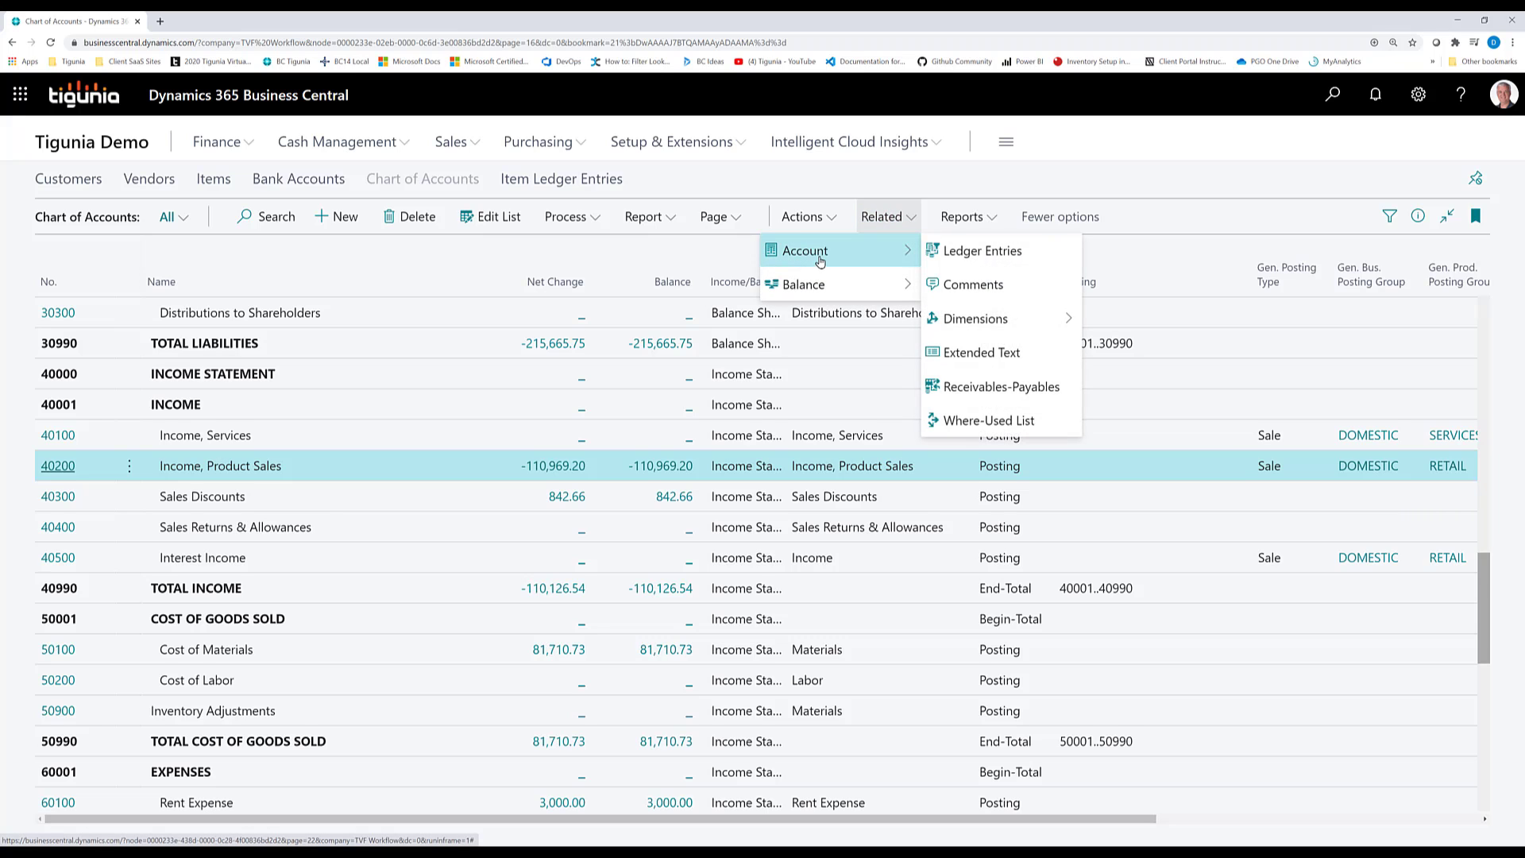
mouse_move(968, 321)
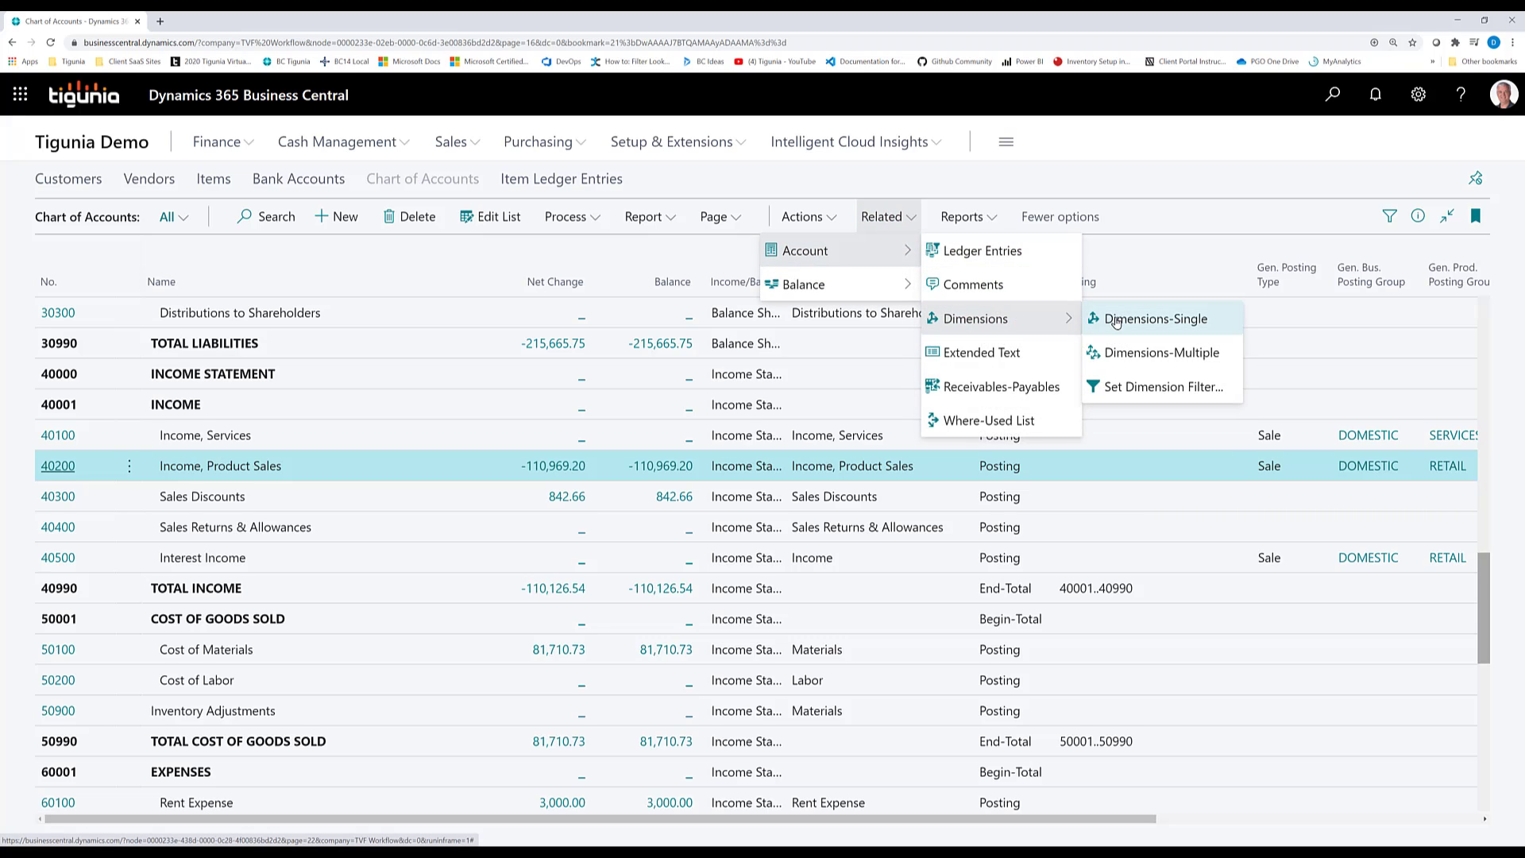
click(1128, 320)
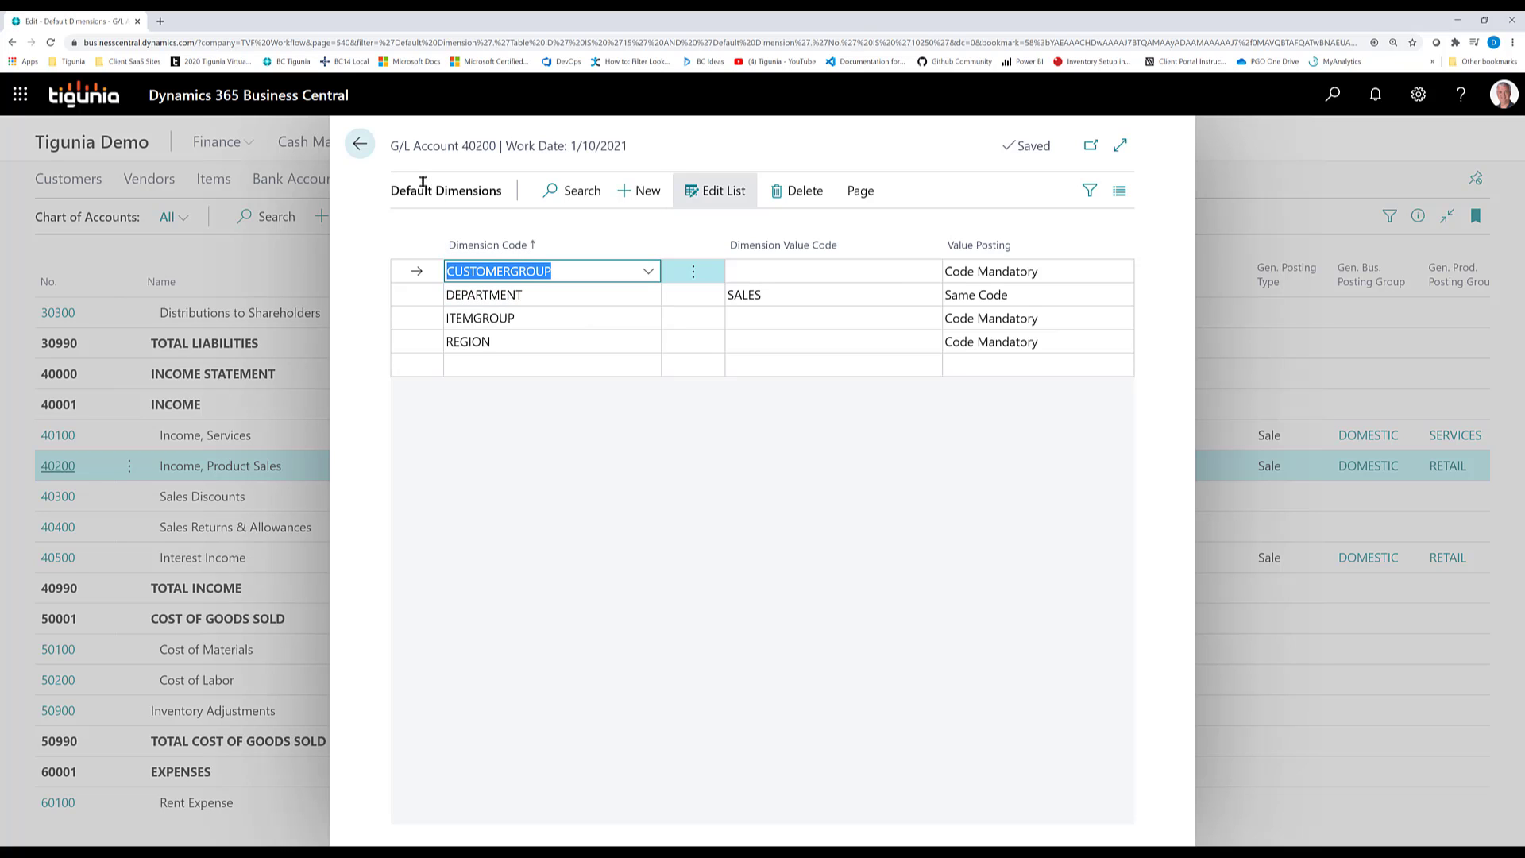
click(359, 144)
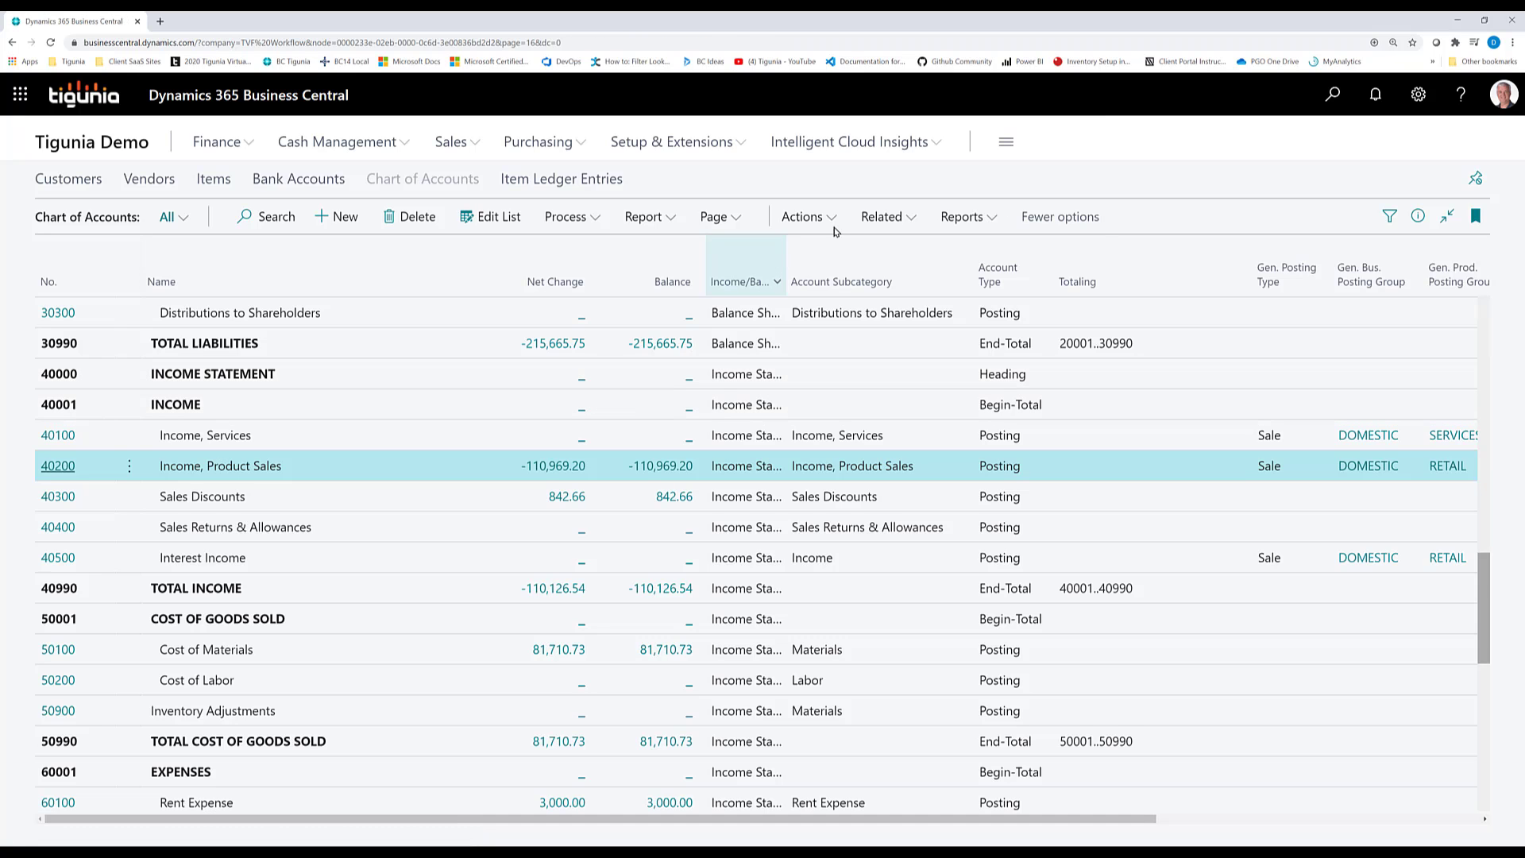
Open Sales Invoices and create a new sales invoice for customer 40000
click(1333, 96)
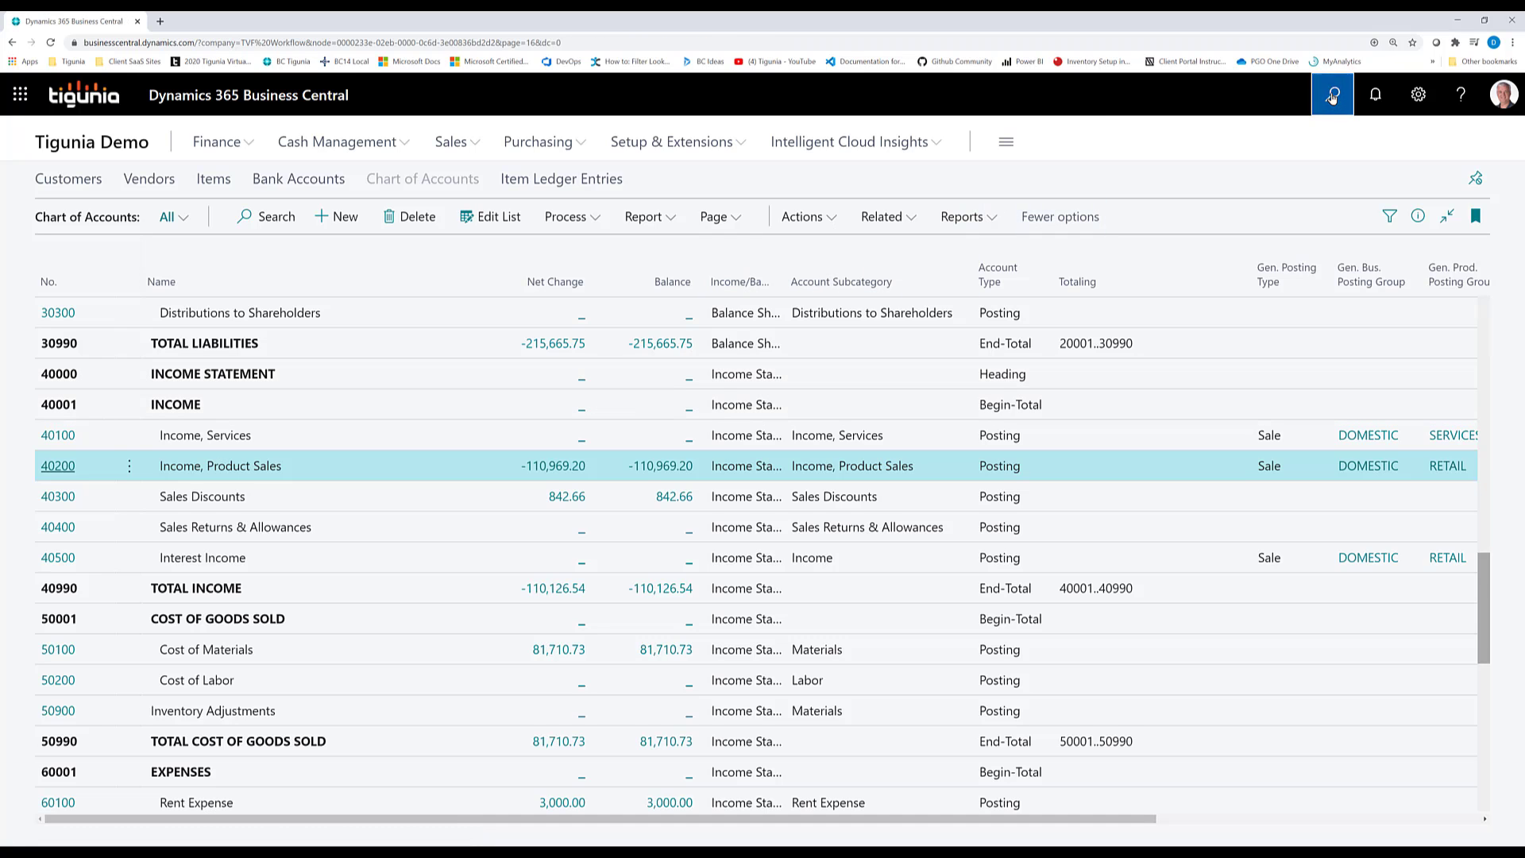
text(s)
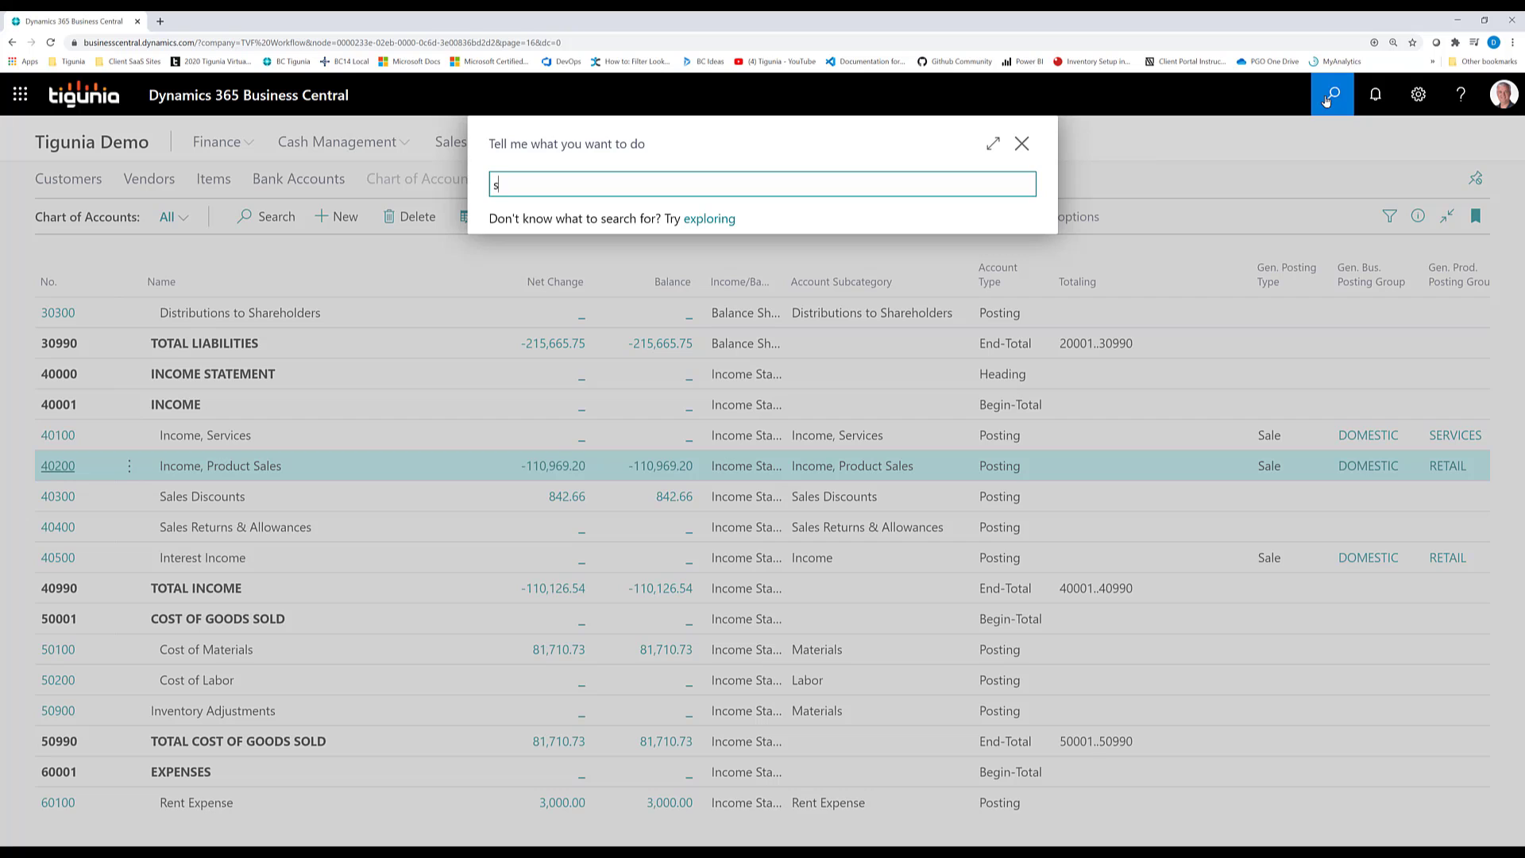
text(ales invoic)
click(552, 264)
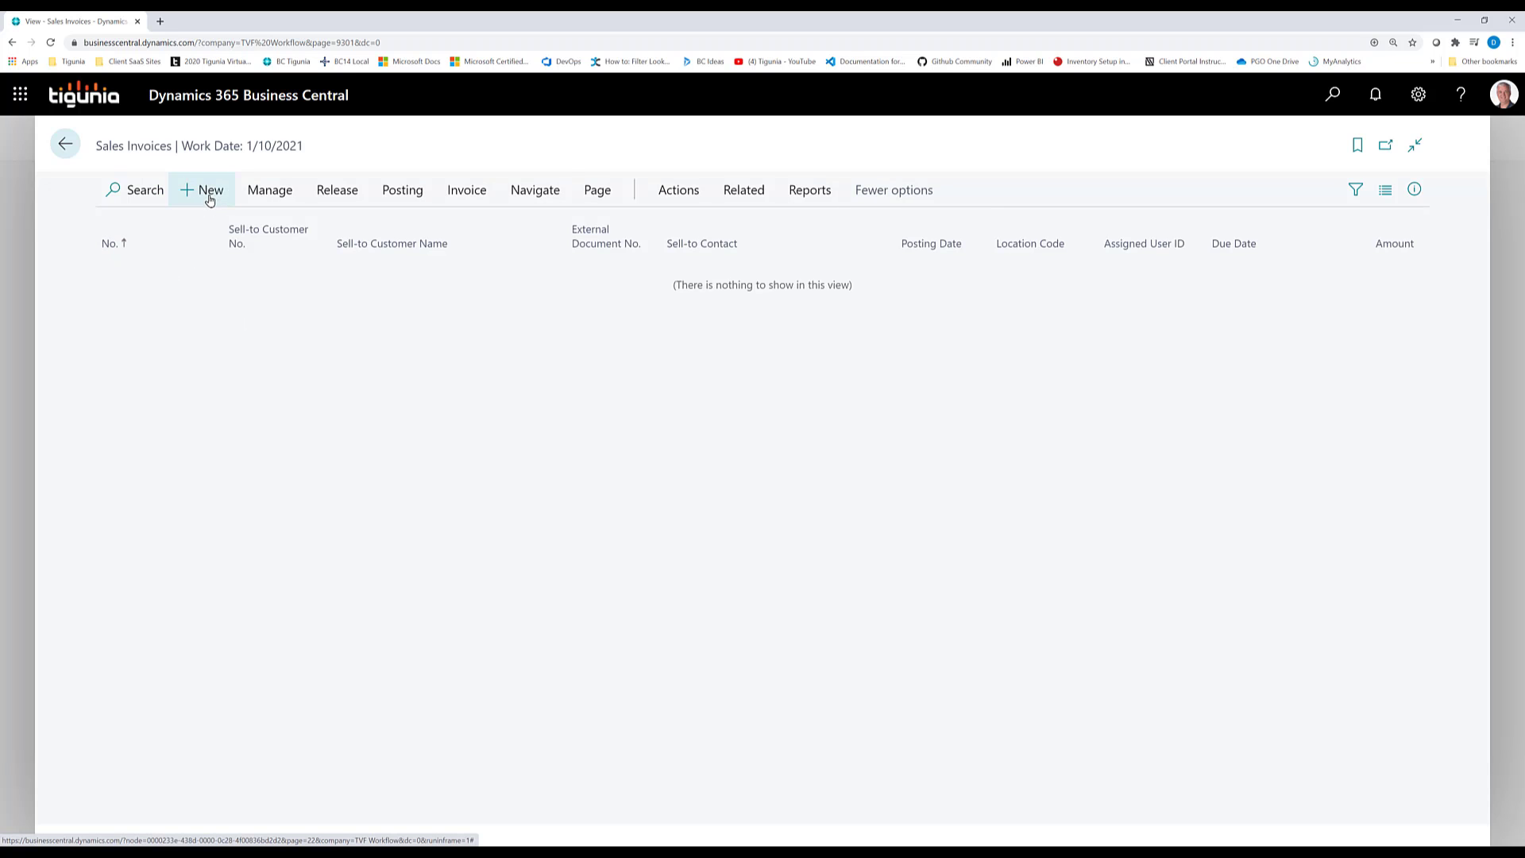
click(208, 193)
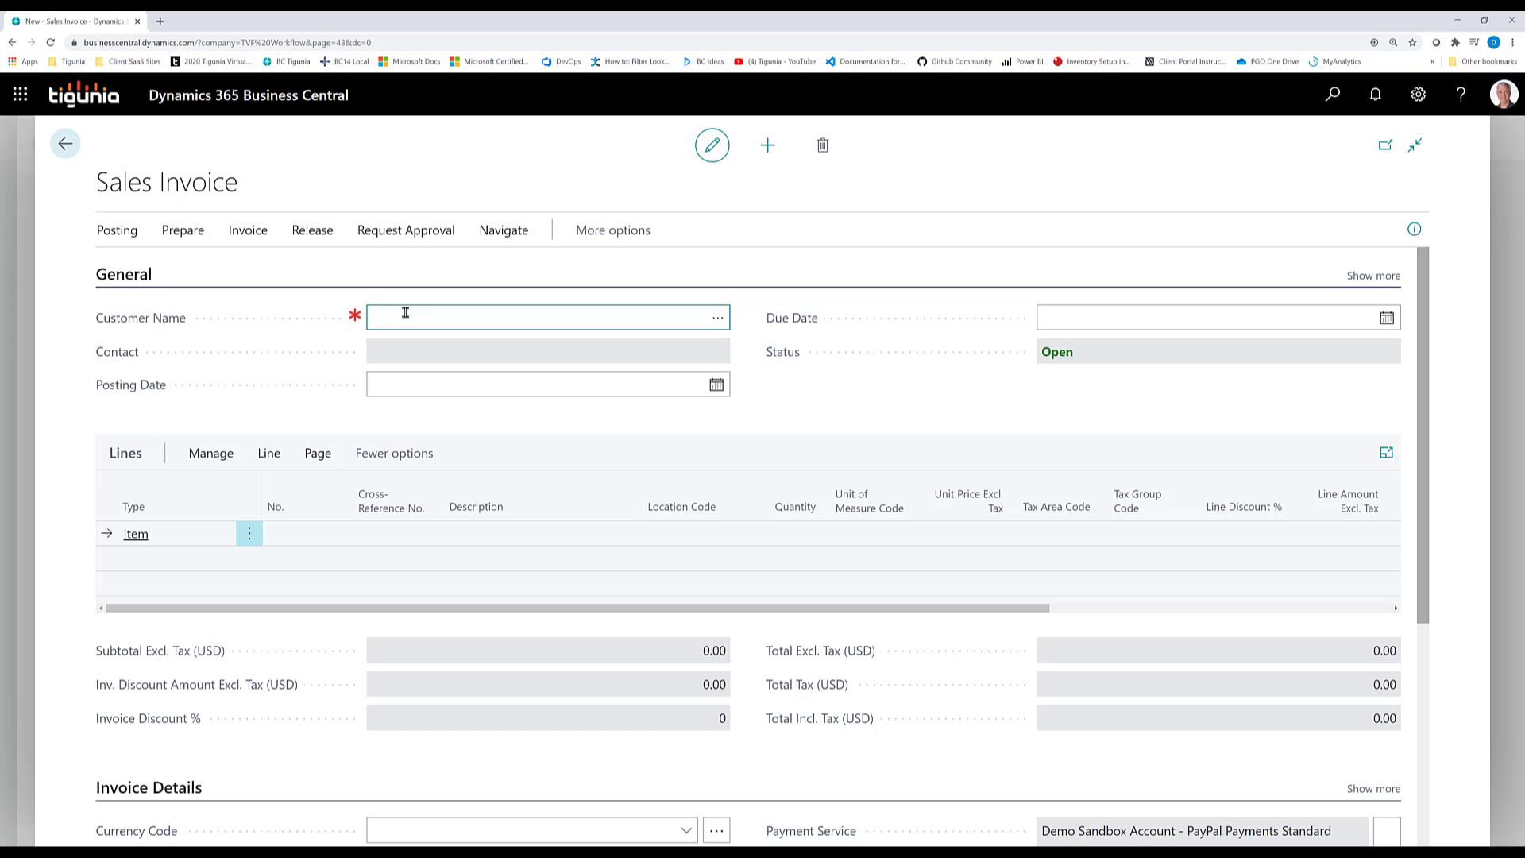
text(40000)
key(Tab)
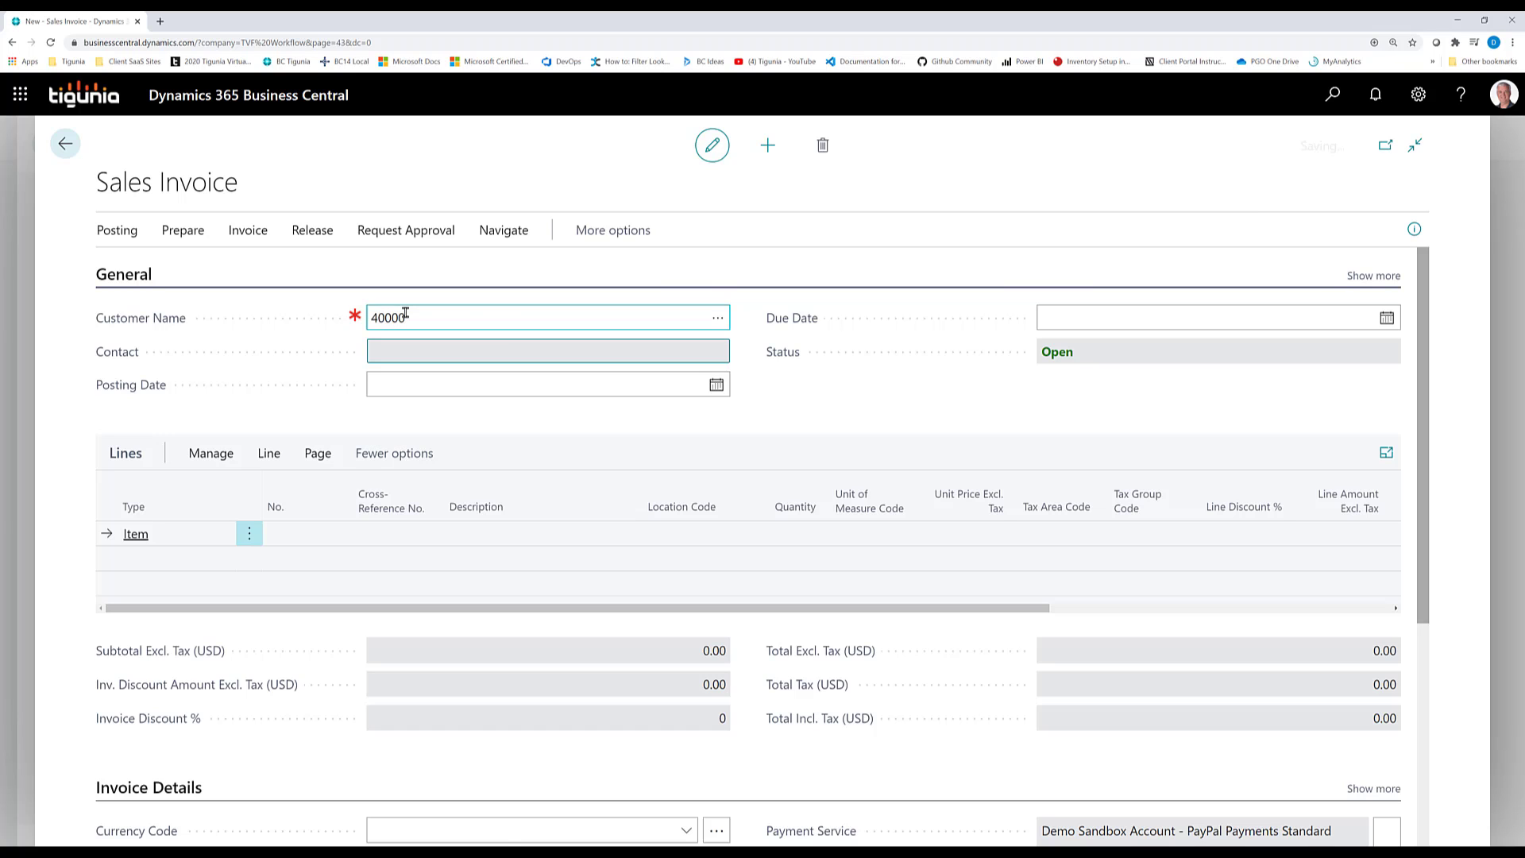
Add an invoice line for item 1920-S with a quantity of 1
click(328, 533)
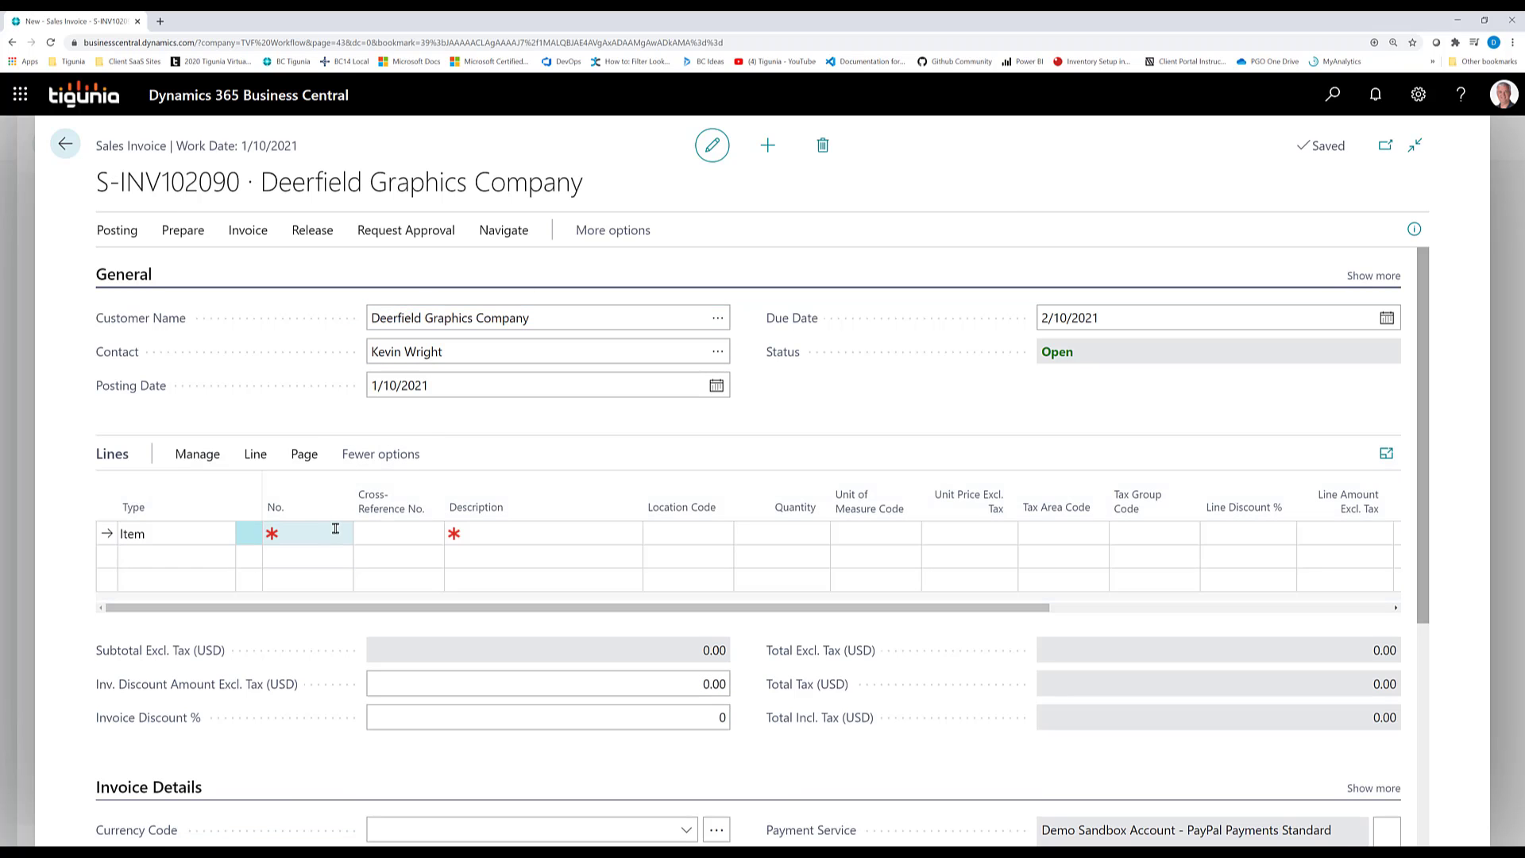
text(1920-s)
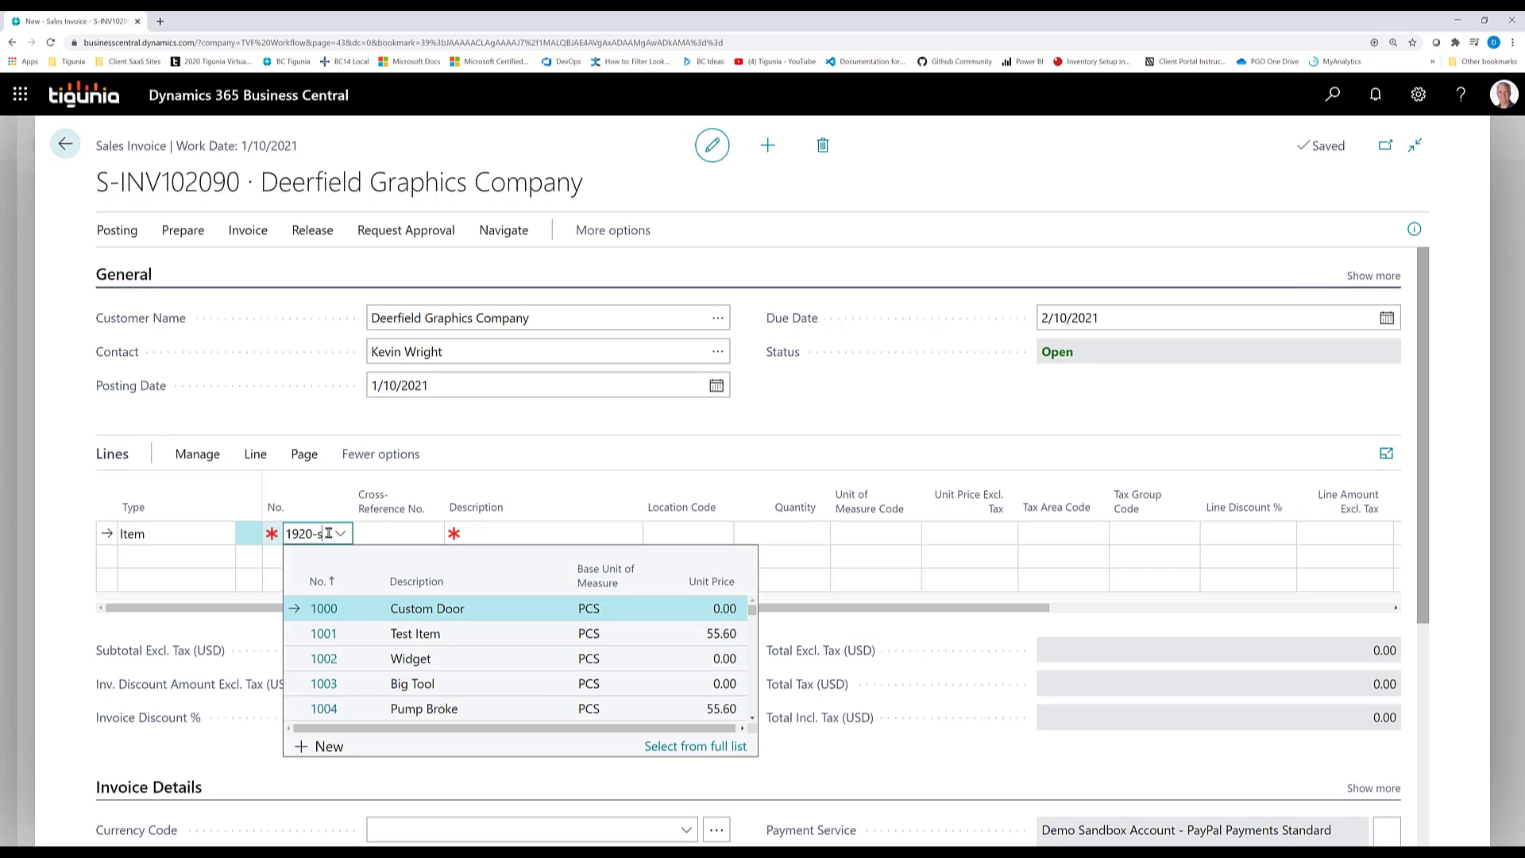
key(Tab)
key(Tab)
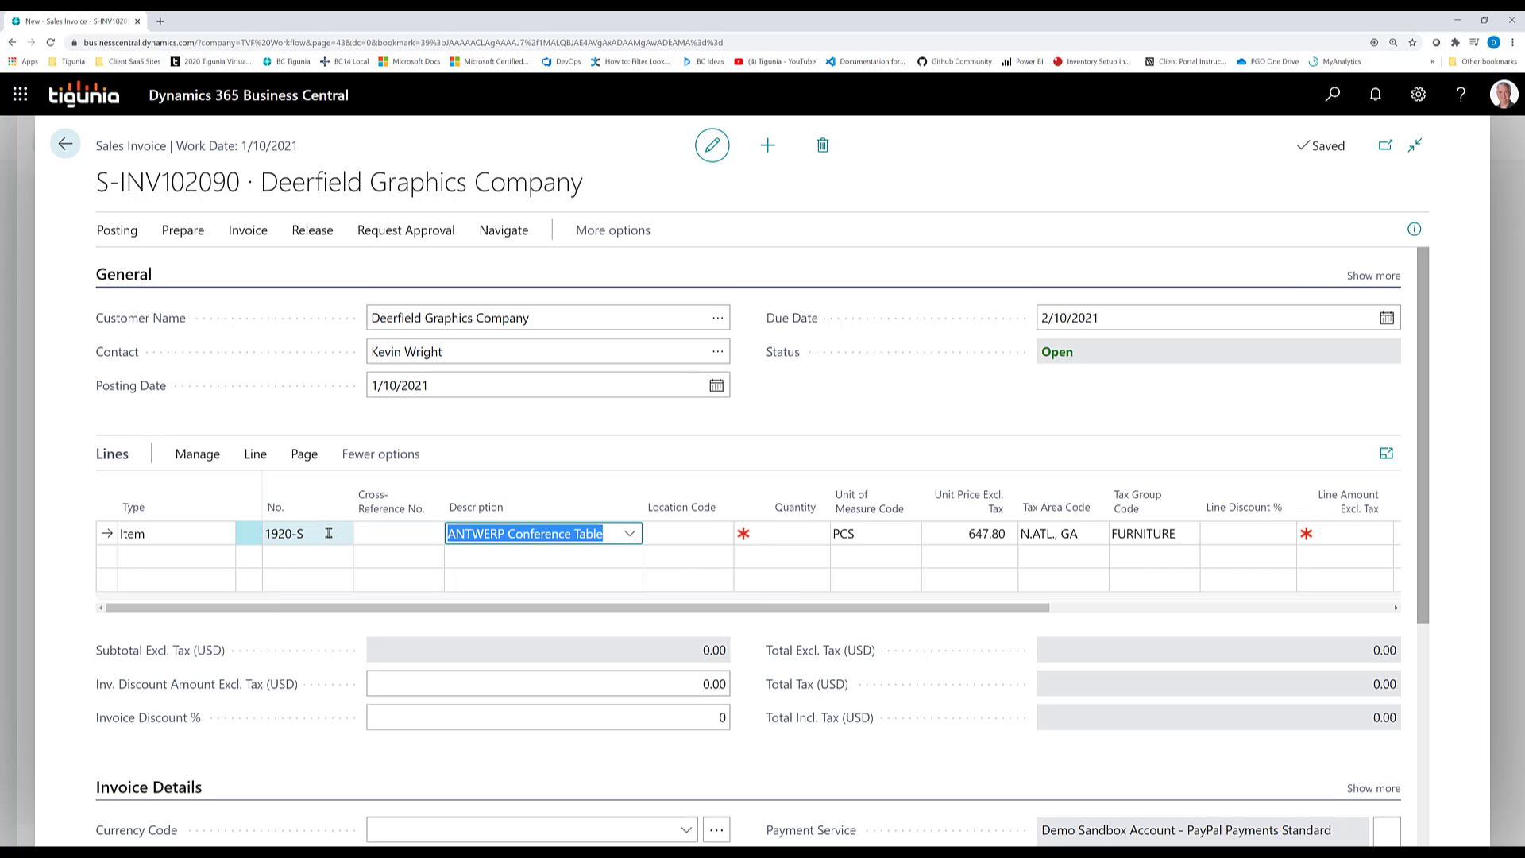
key(Tab)
key(Tab)
key(shift+Tab)
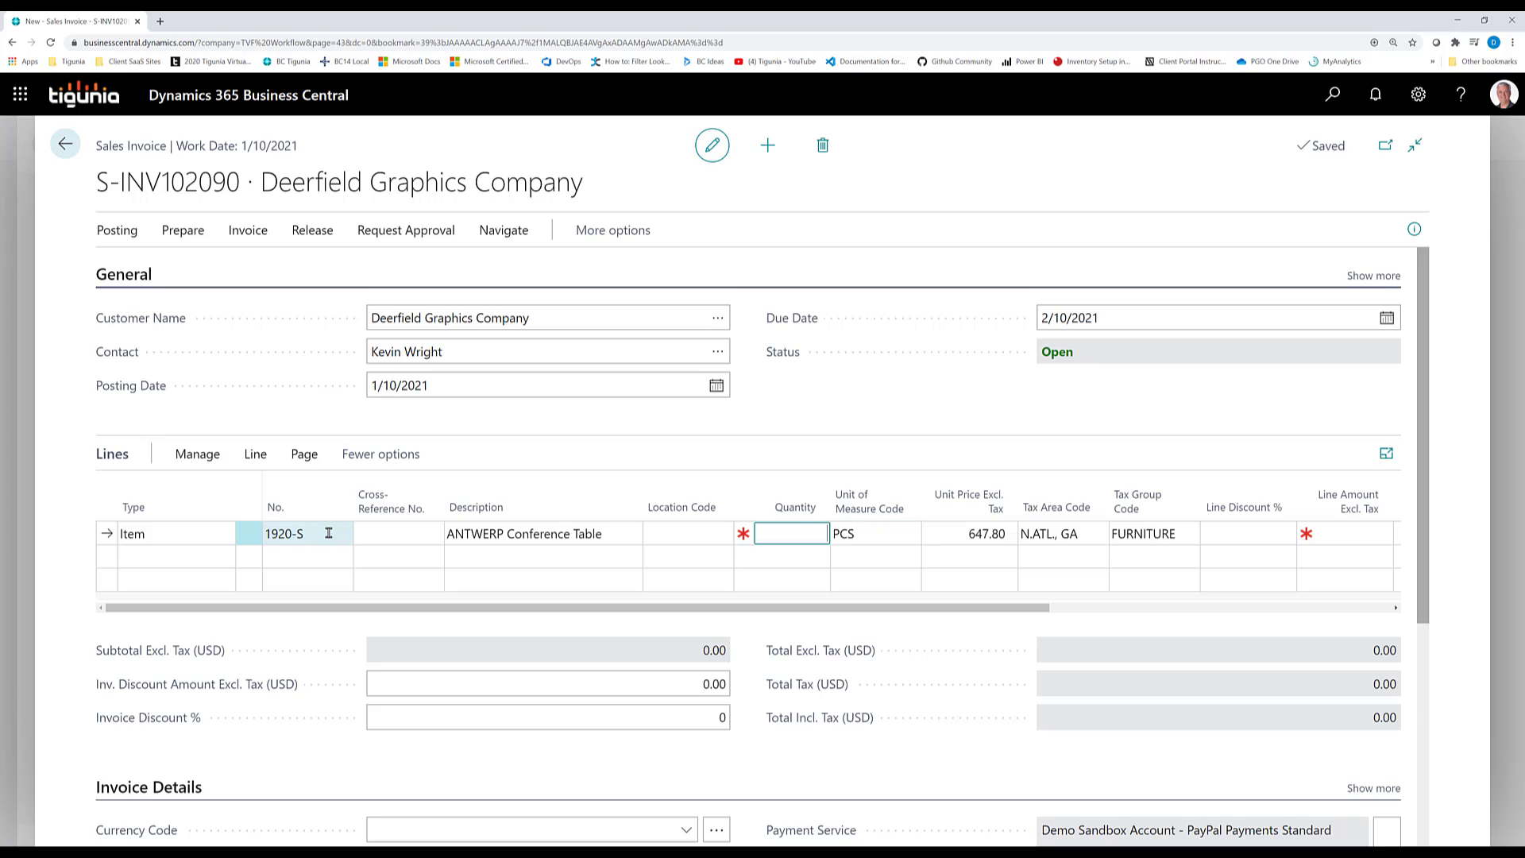
text(1)
key(Tab)
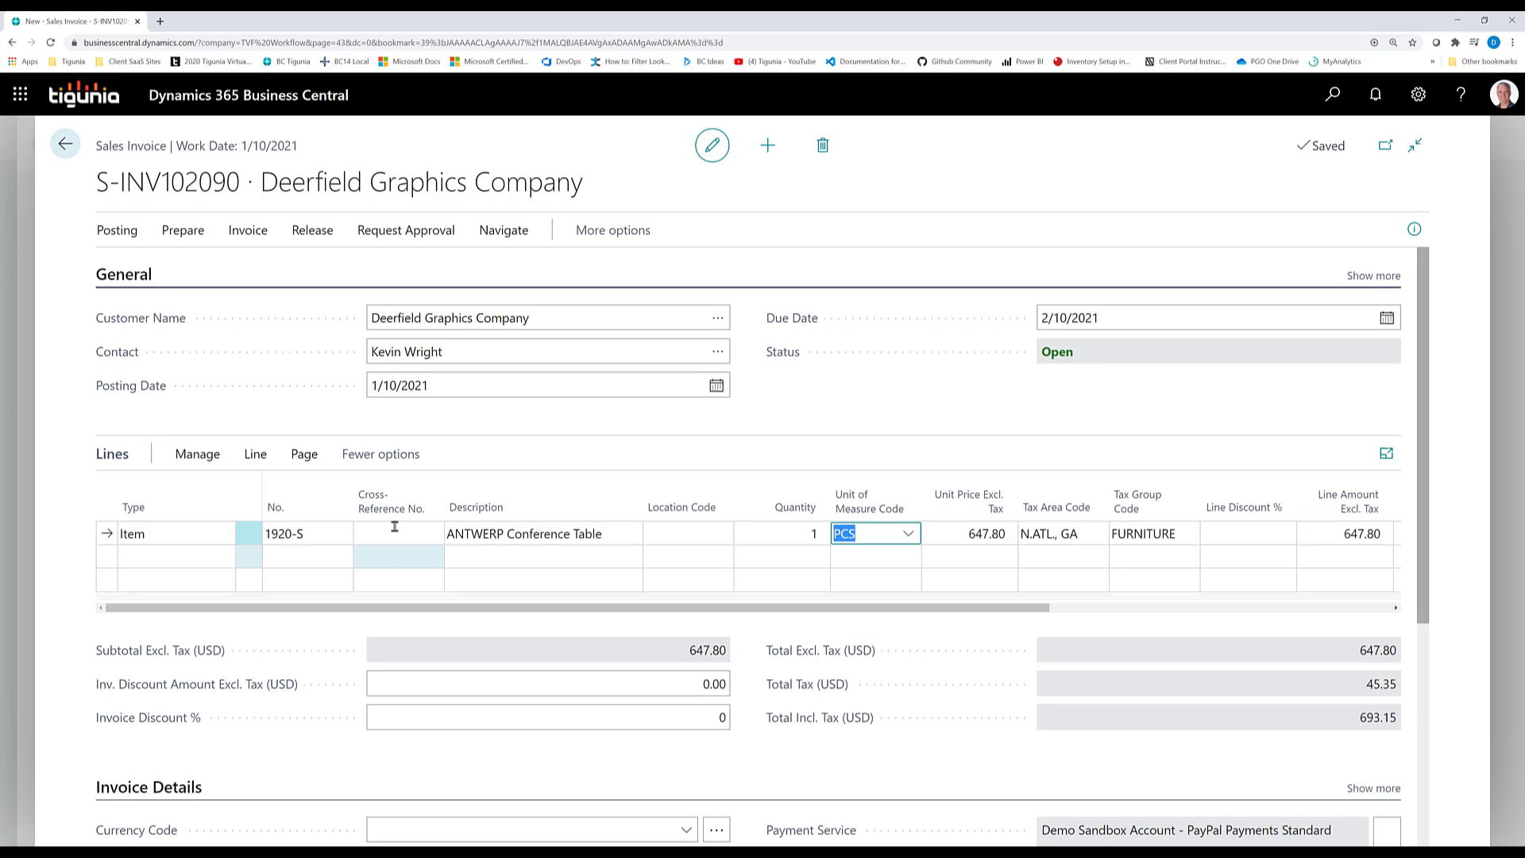
Open the dimension set entries of the 1920-S invoice line and review them
click(332, 532)
click(255, 454)
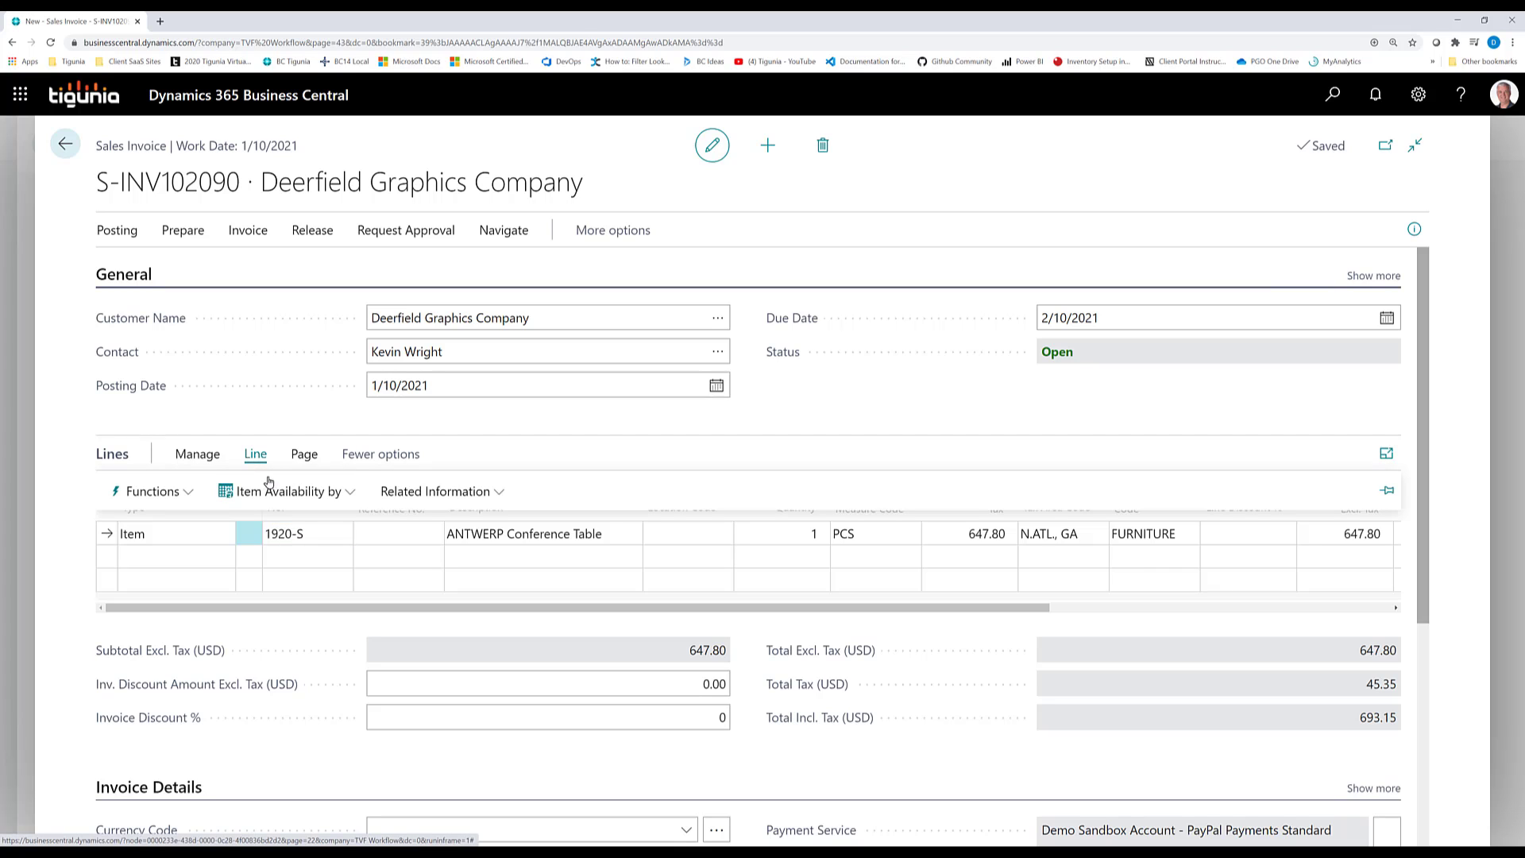
click(402, 492)
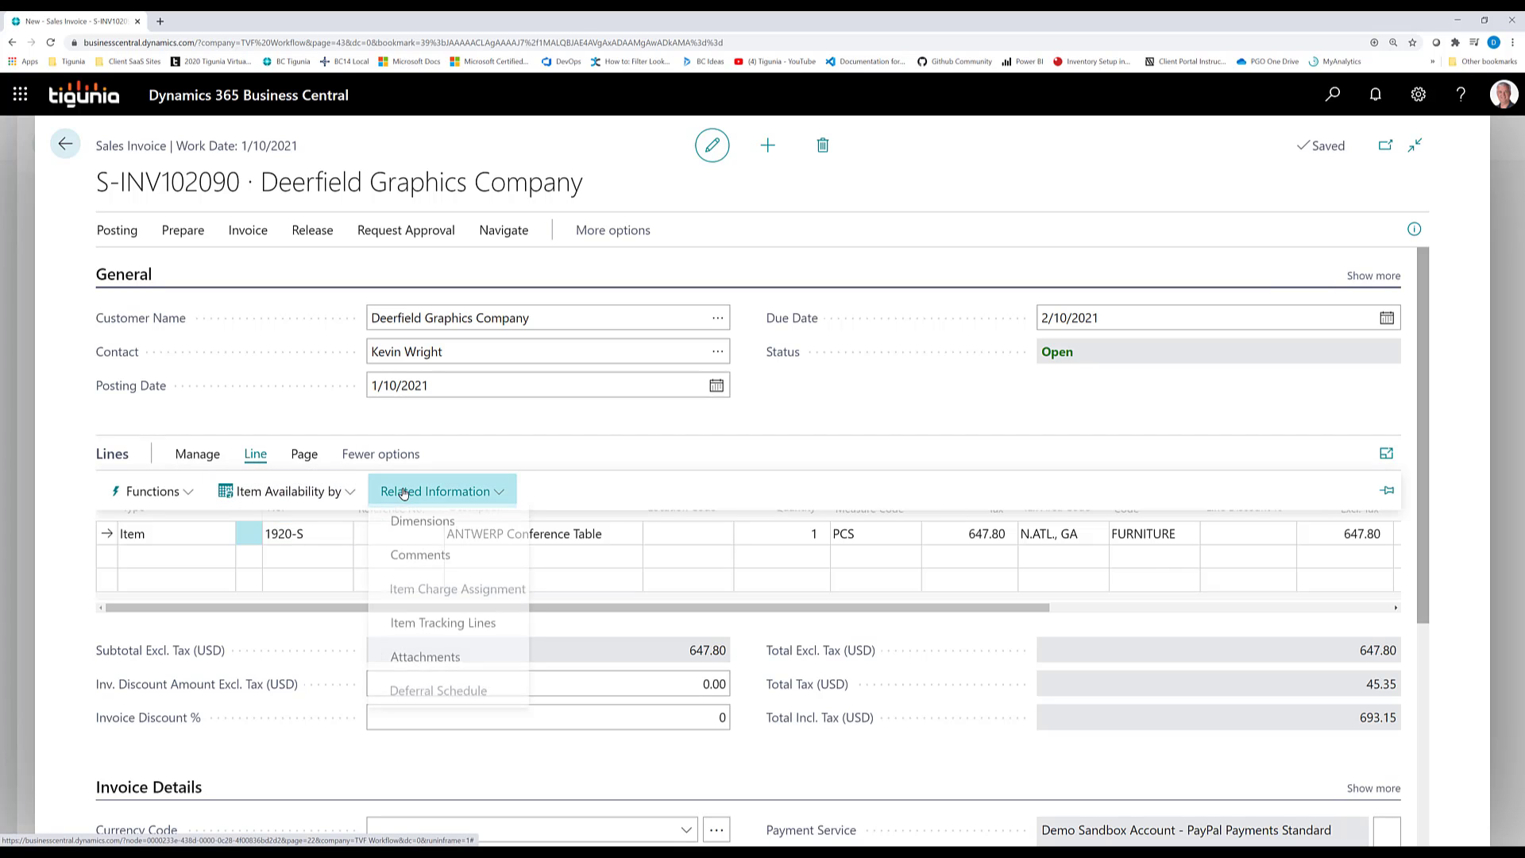
click(421, 526)
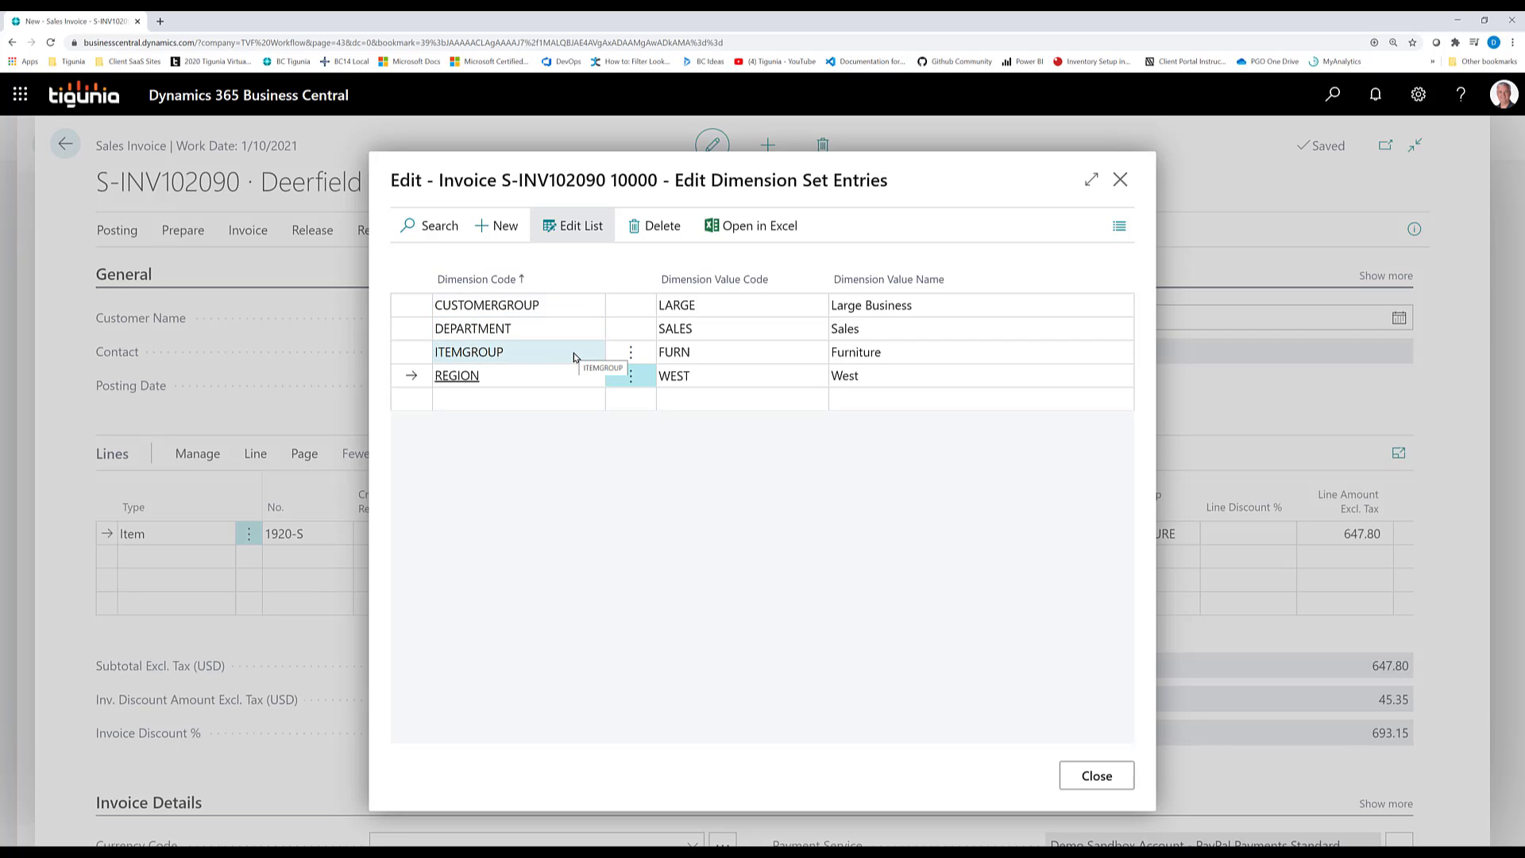
click(1095, 781)
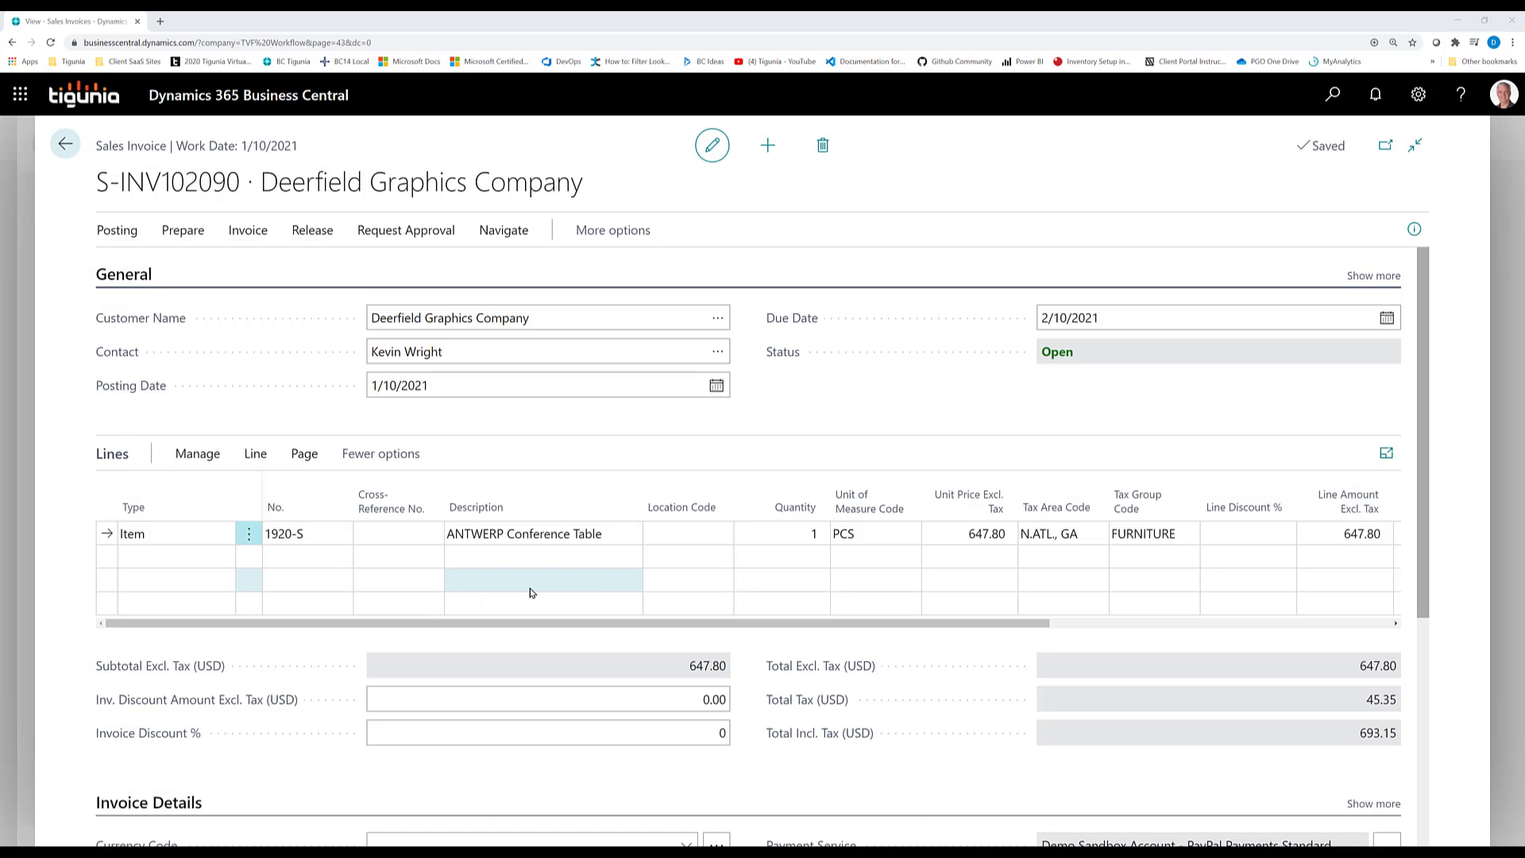
Post the invoice, declining to open the posted invoice
click(113, 231)
click(132, 267)
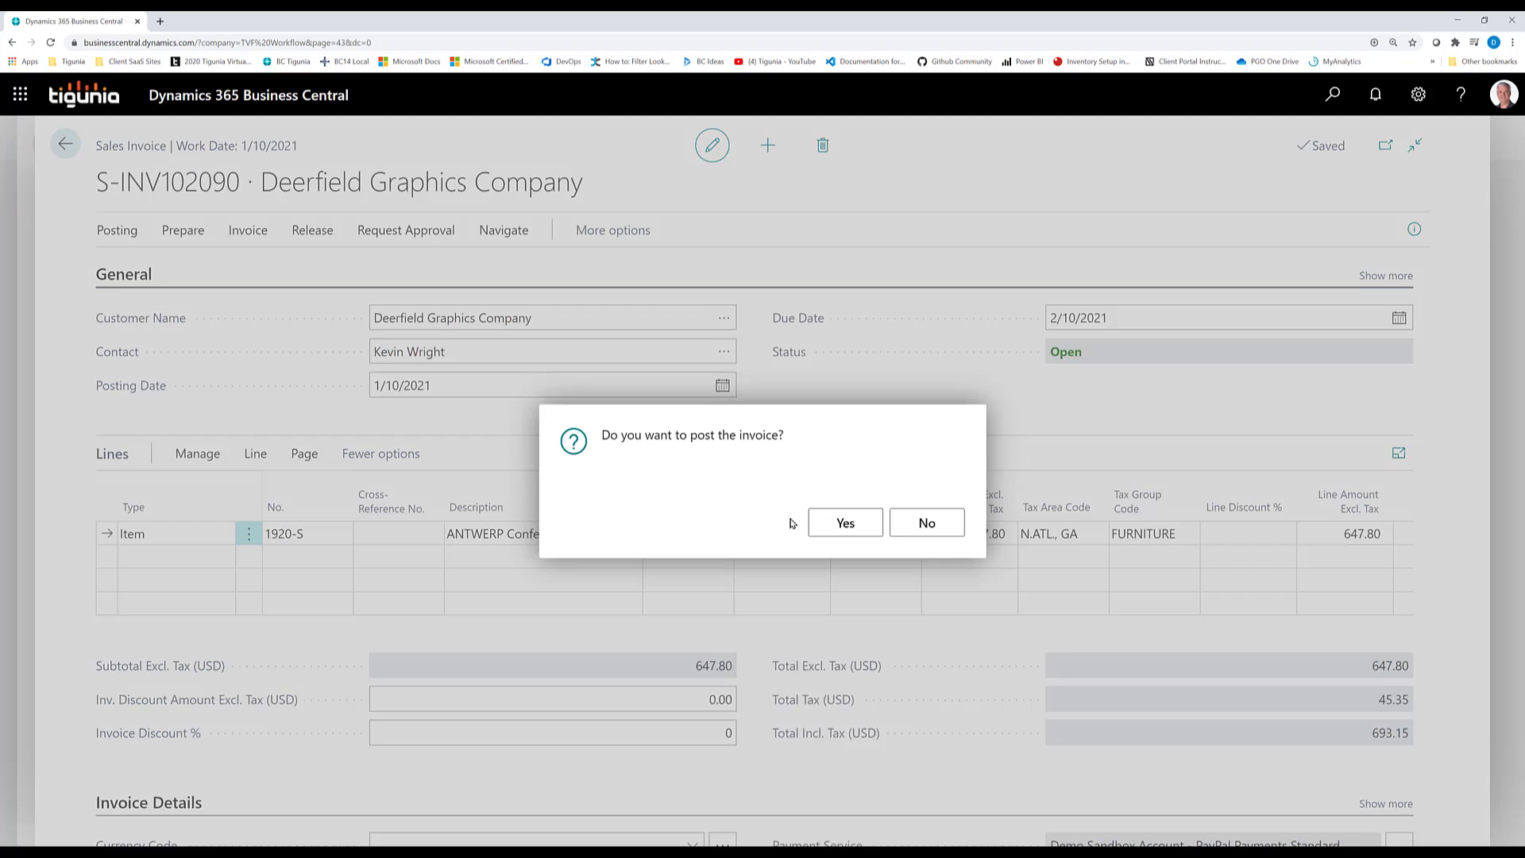
click(826, 522)
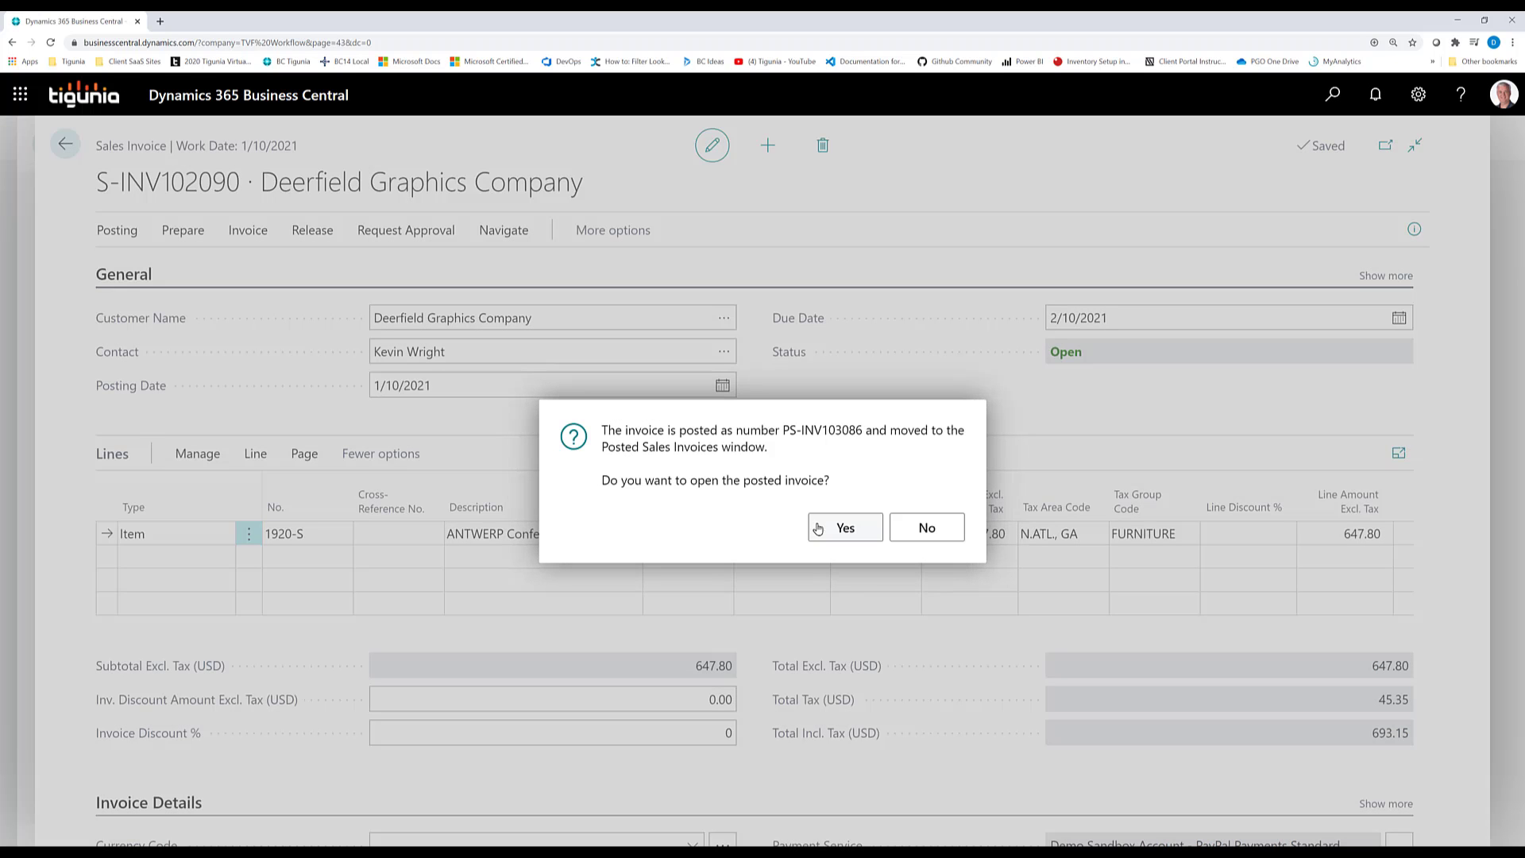
click(926, 527)
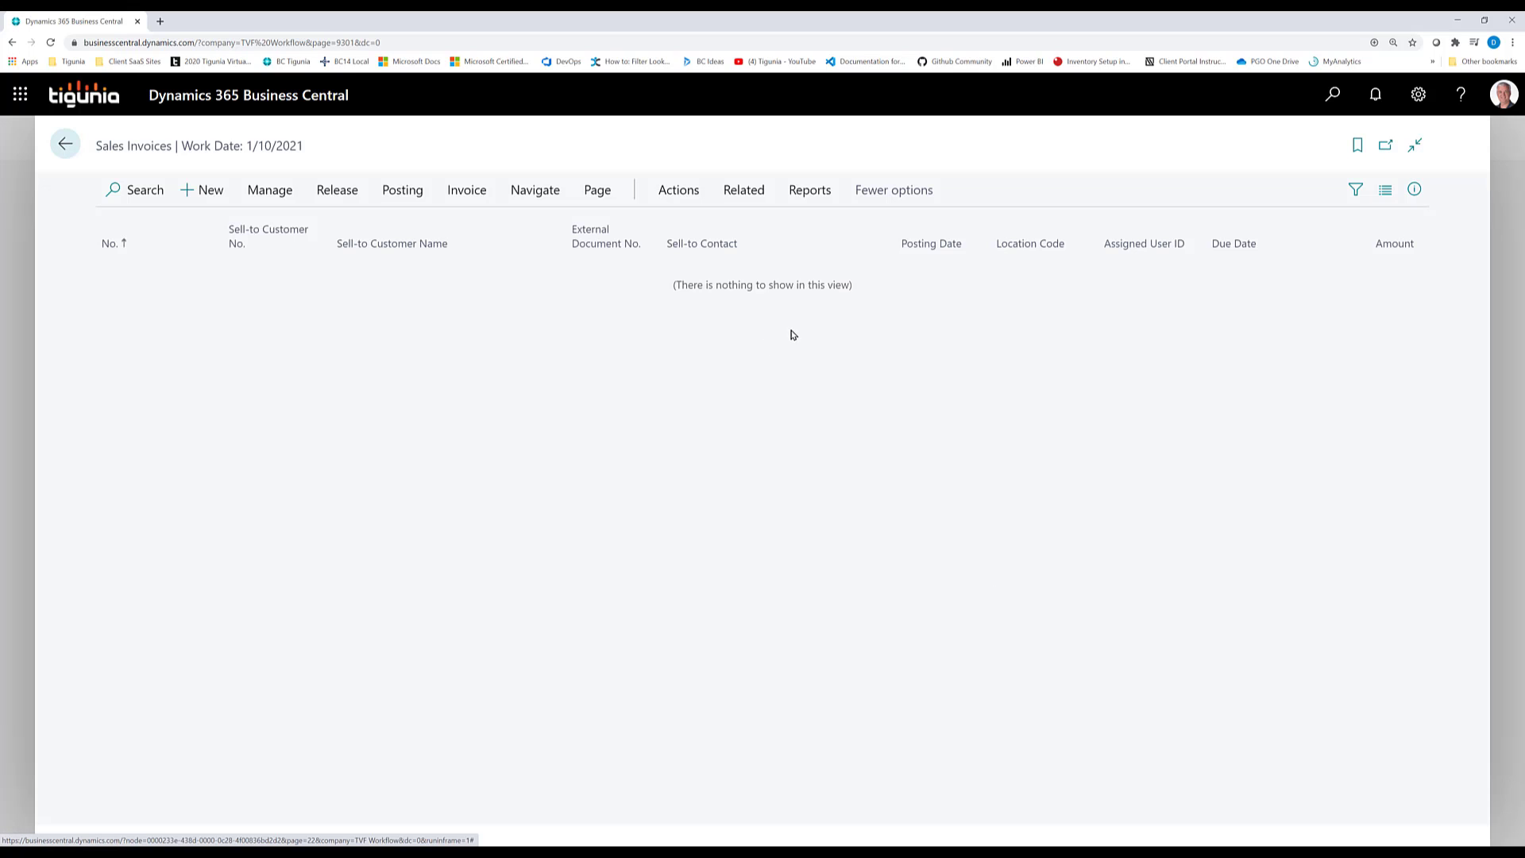
Create a new sales invoice for customer 40000 with a line for item 1928-S, quantity 1
click(206, 191)
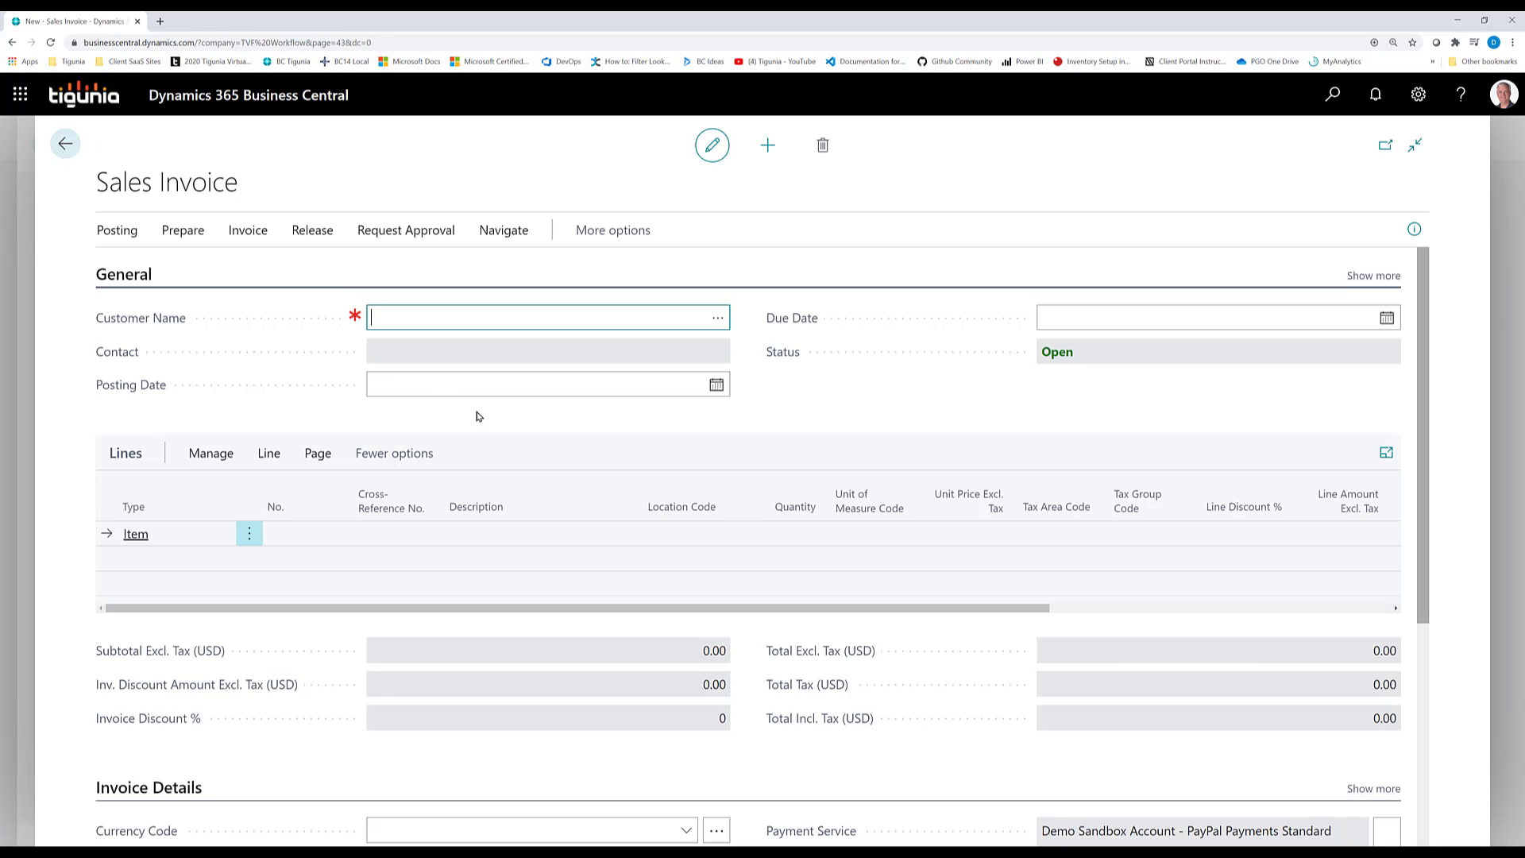
text(40000)
key(Tab)
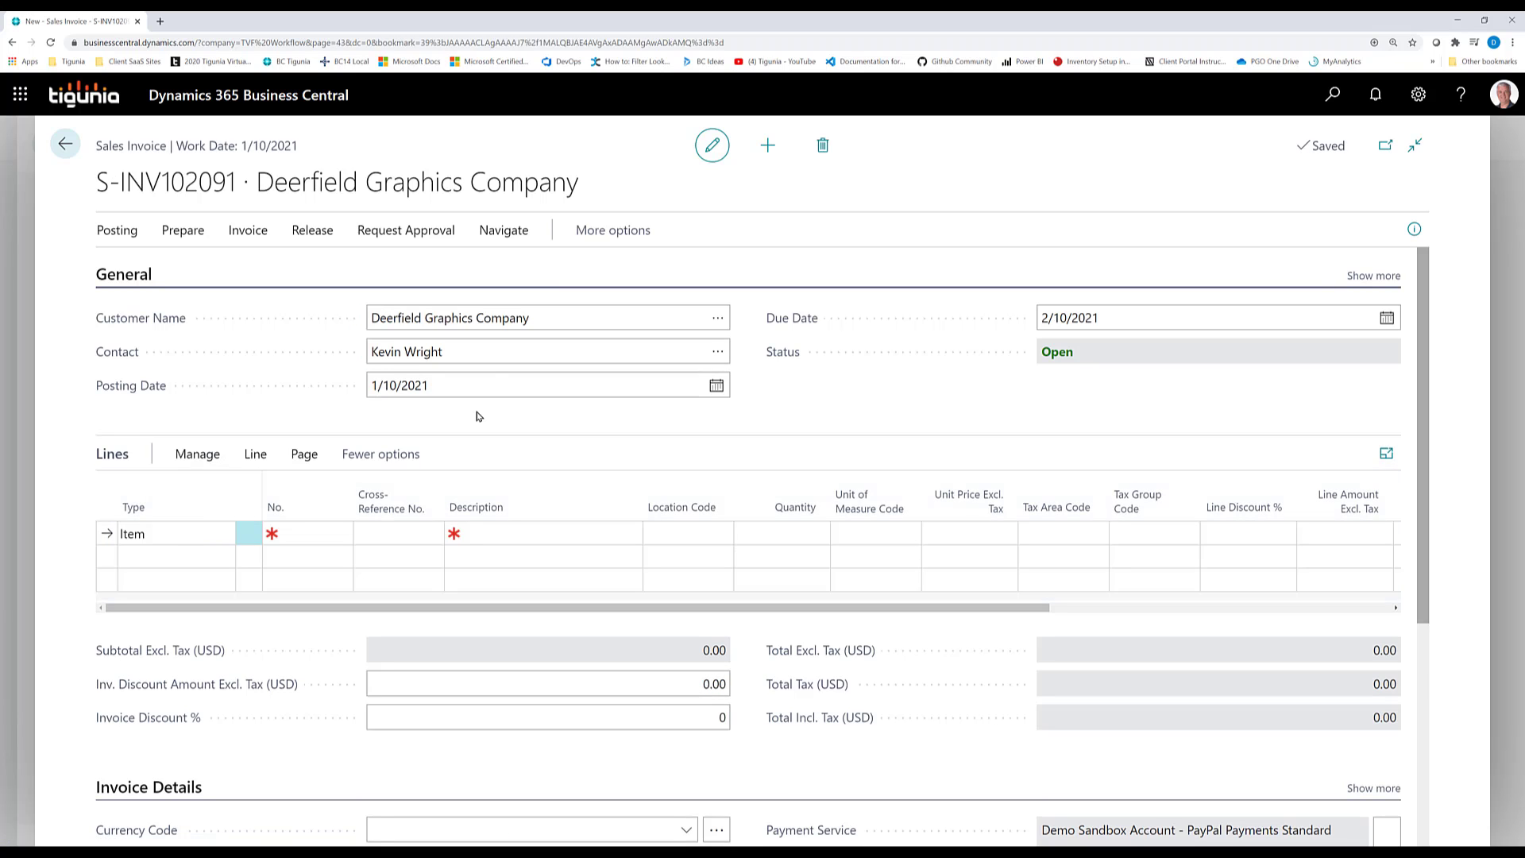
click(304, 533)
text(1928-)
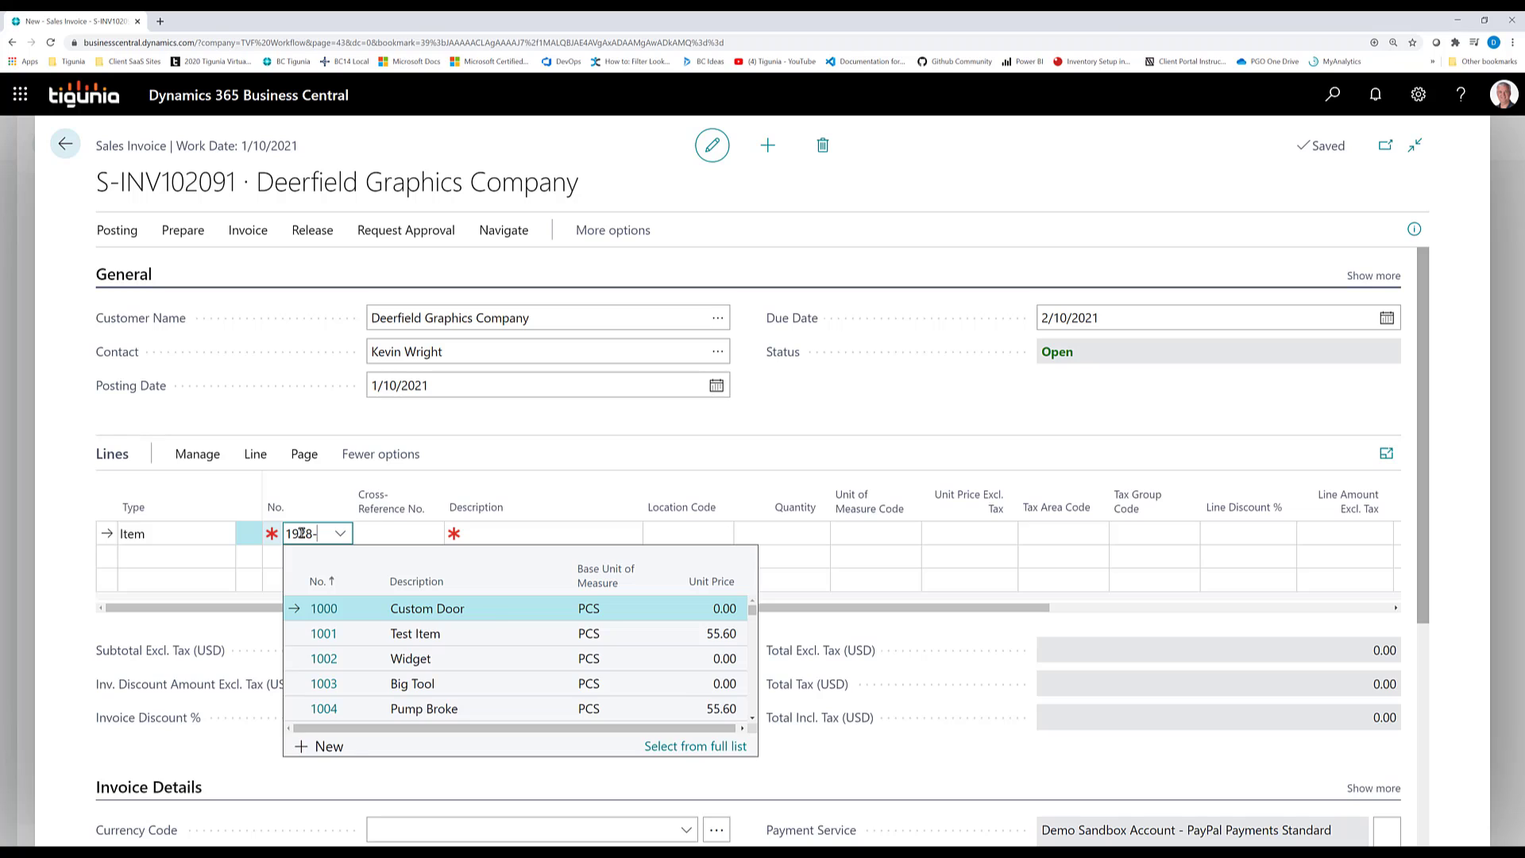
key(Tab)
key(Tab)
key(Tab)
key(Tab)
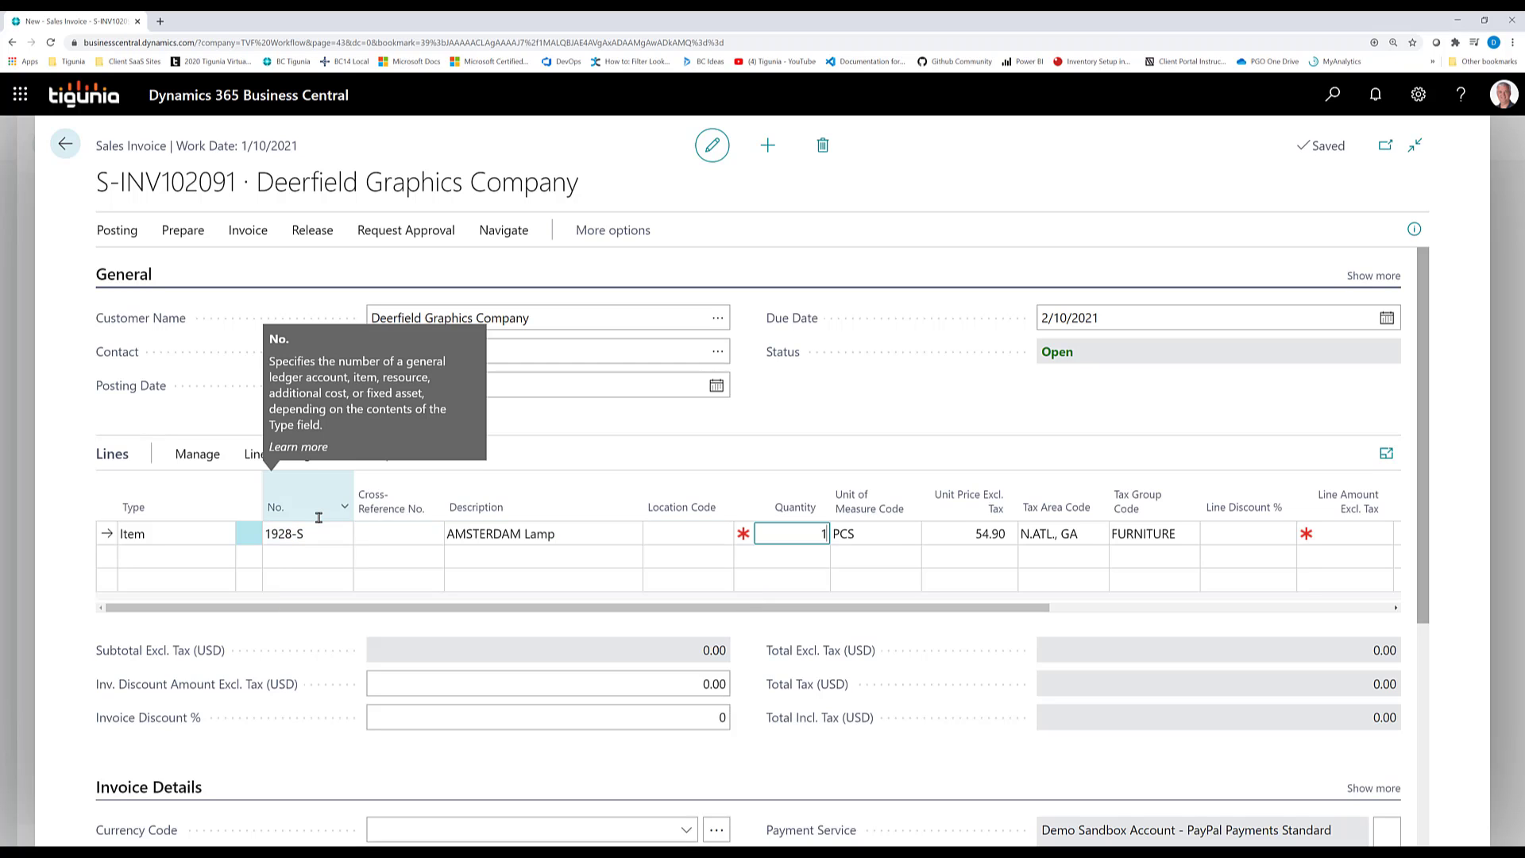
text(1)
key(Tab)
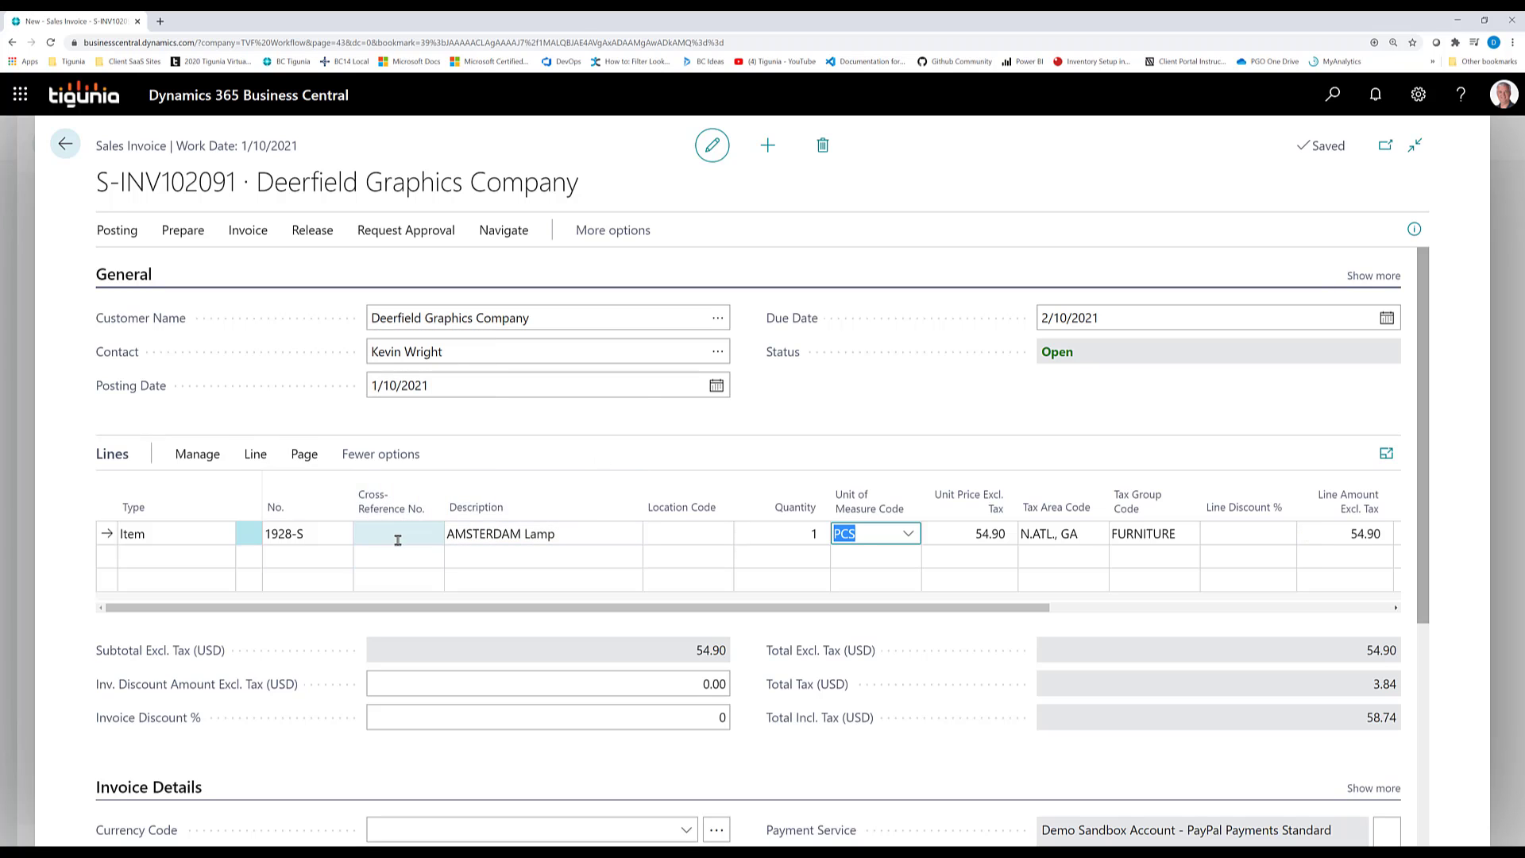
Open the dimension set entries of the 1928-S invoice line and review them
click(255, 454)
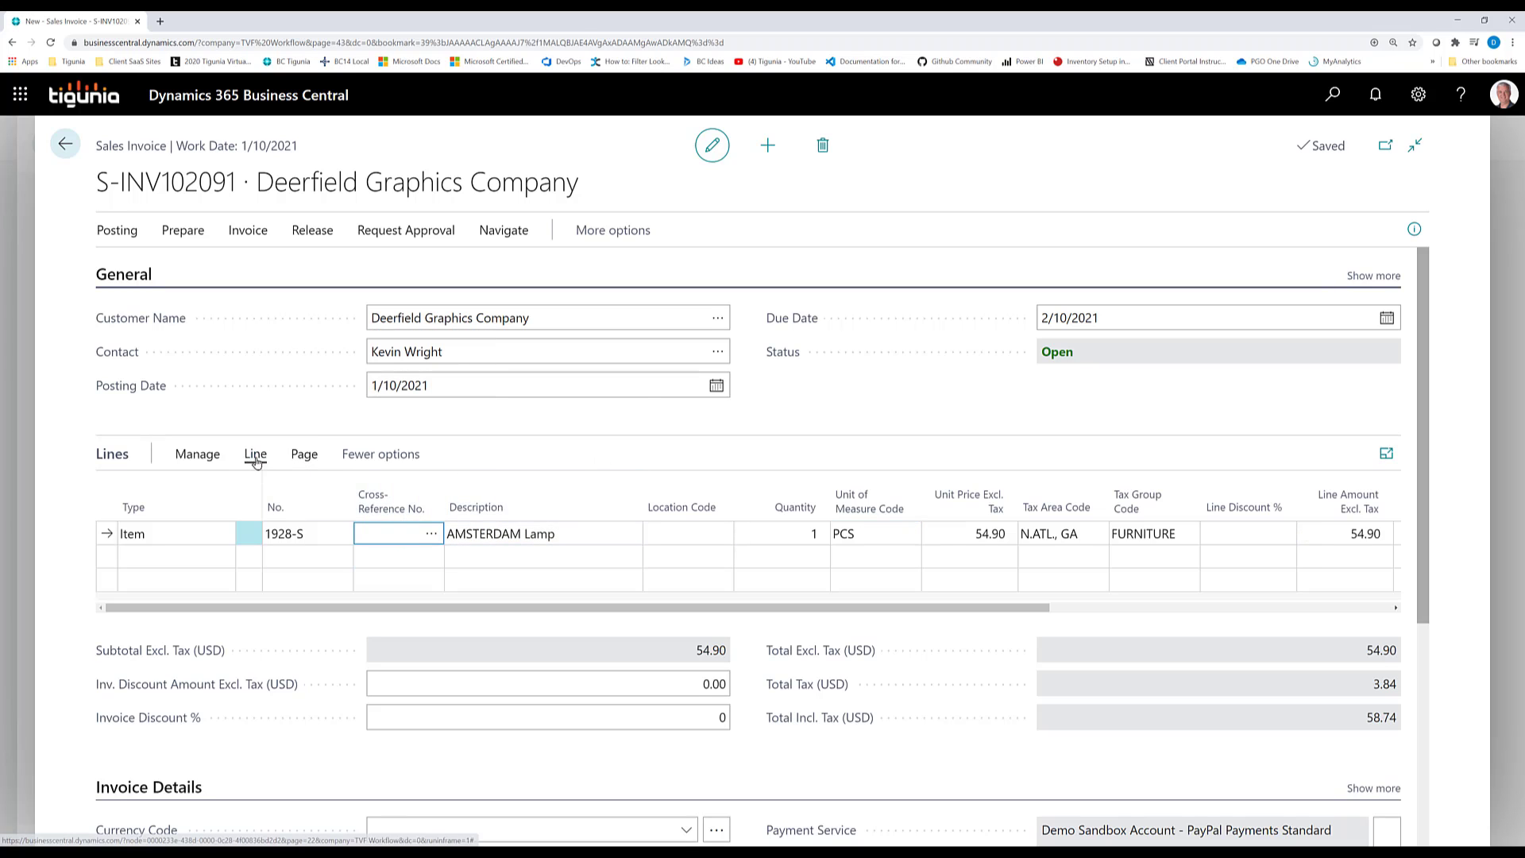
click(475, 493)
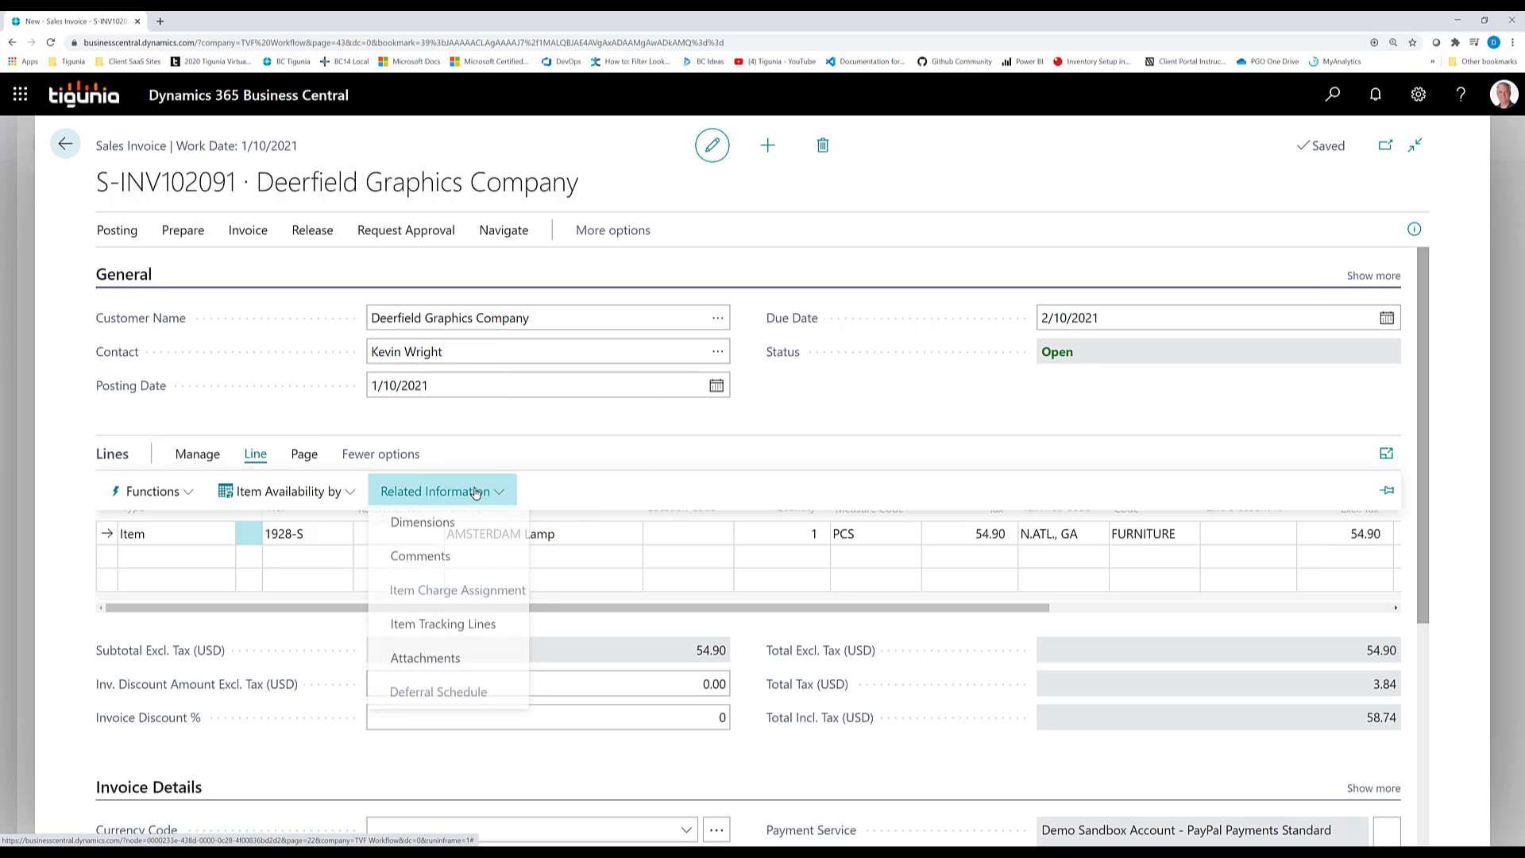
click(456, 525)
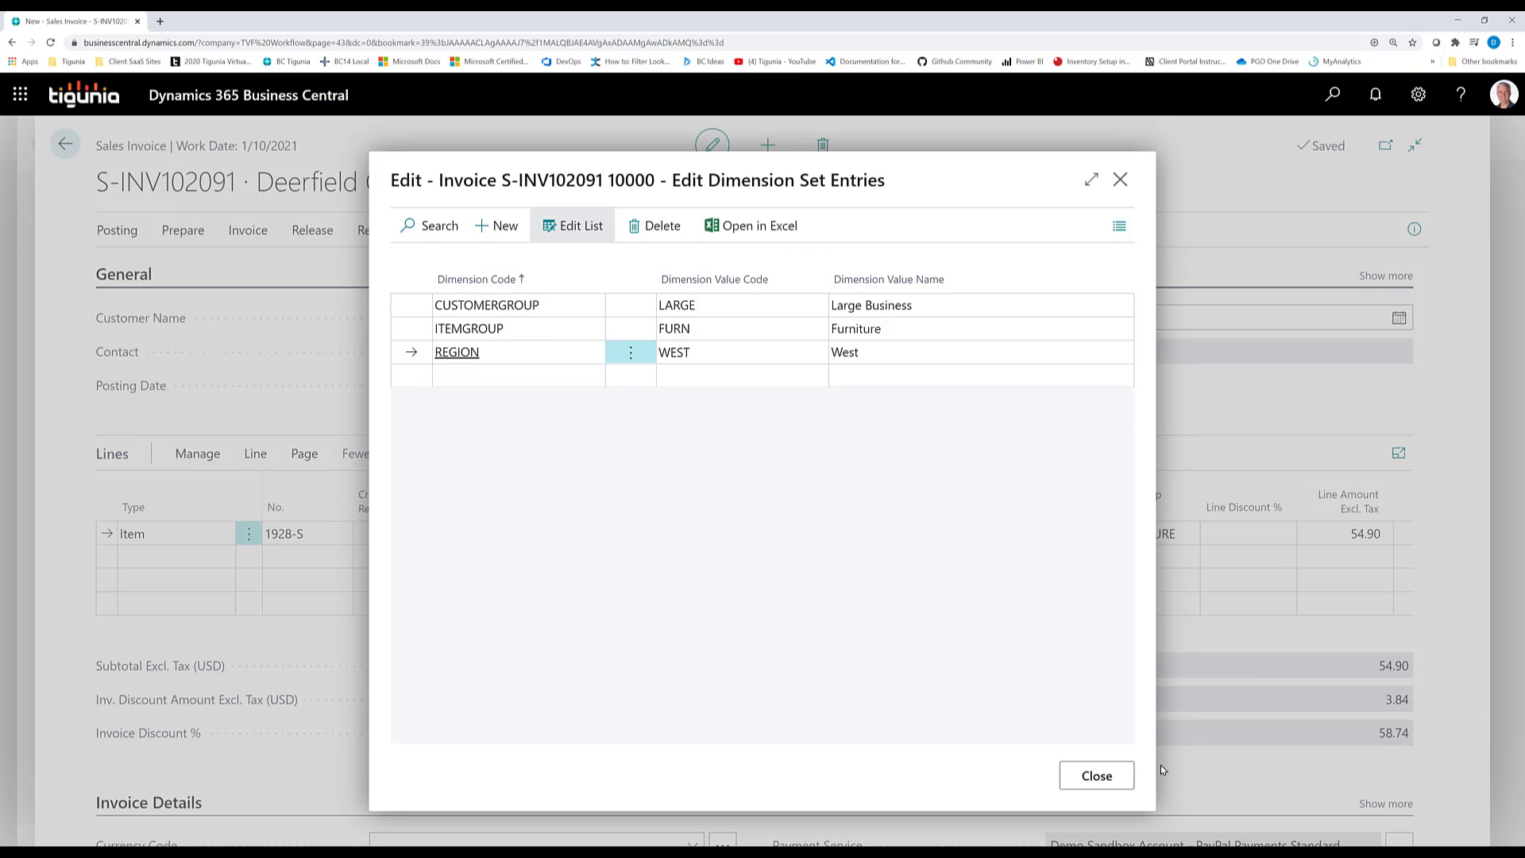
key(Escape)
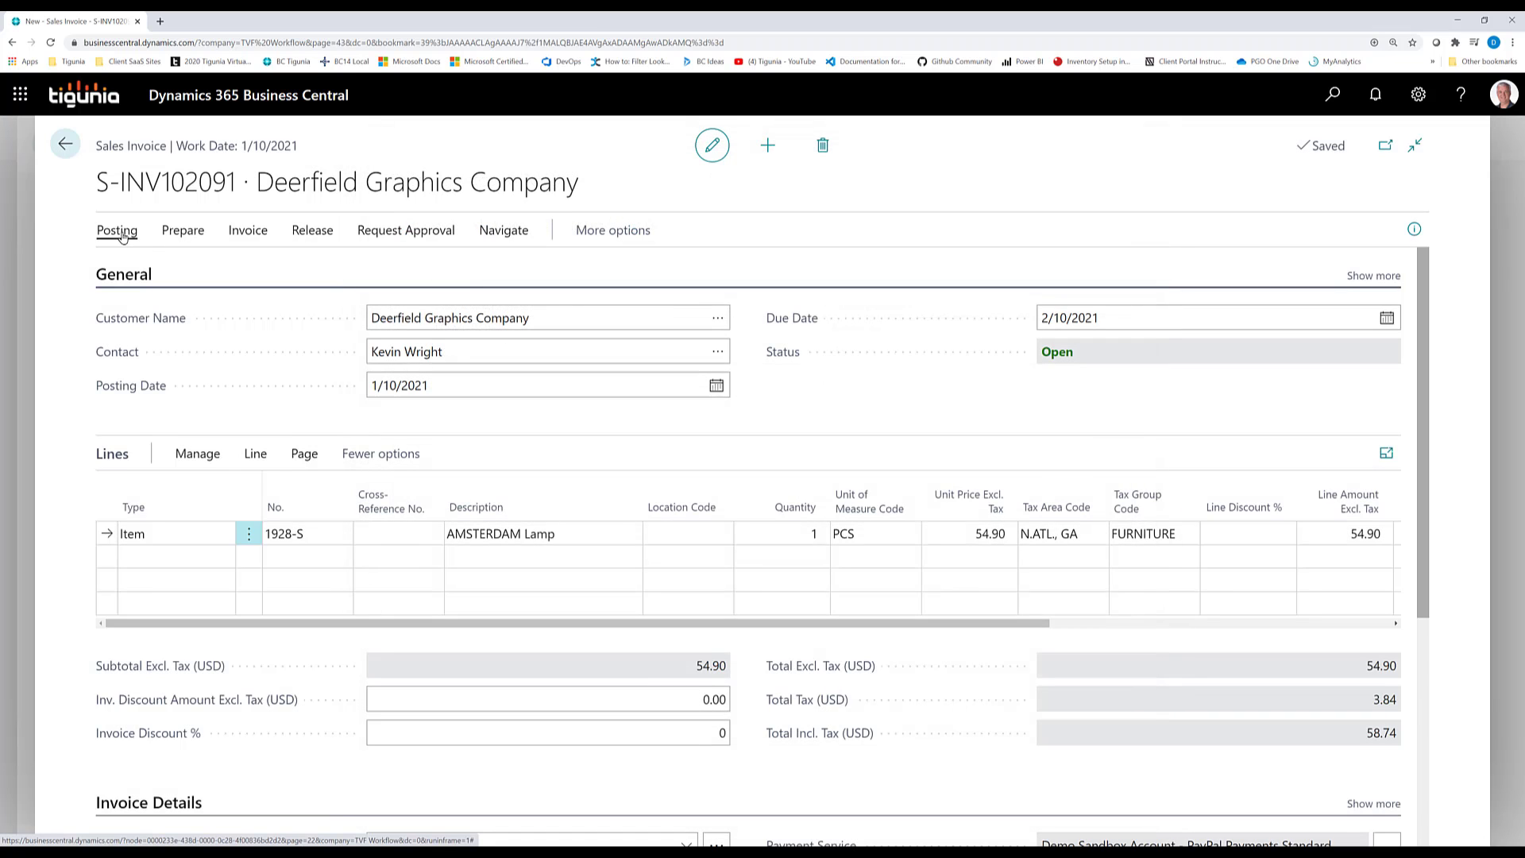
Try to post the invoice for item 1928-S
click(120, 231)
click(131, 273)
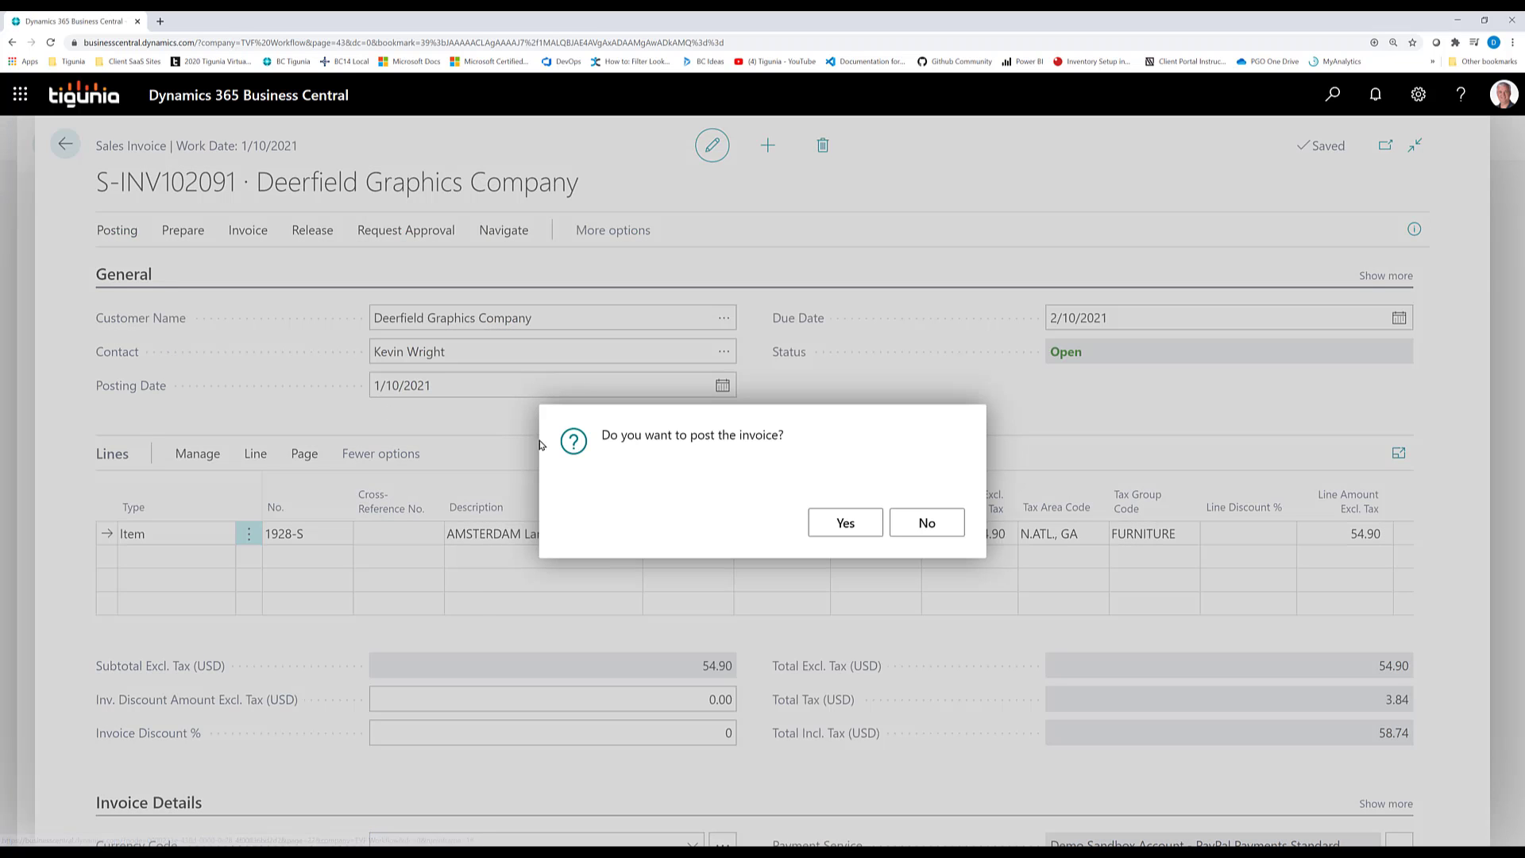
click(856, 529)
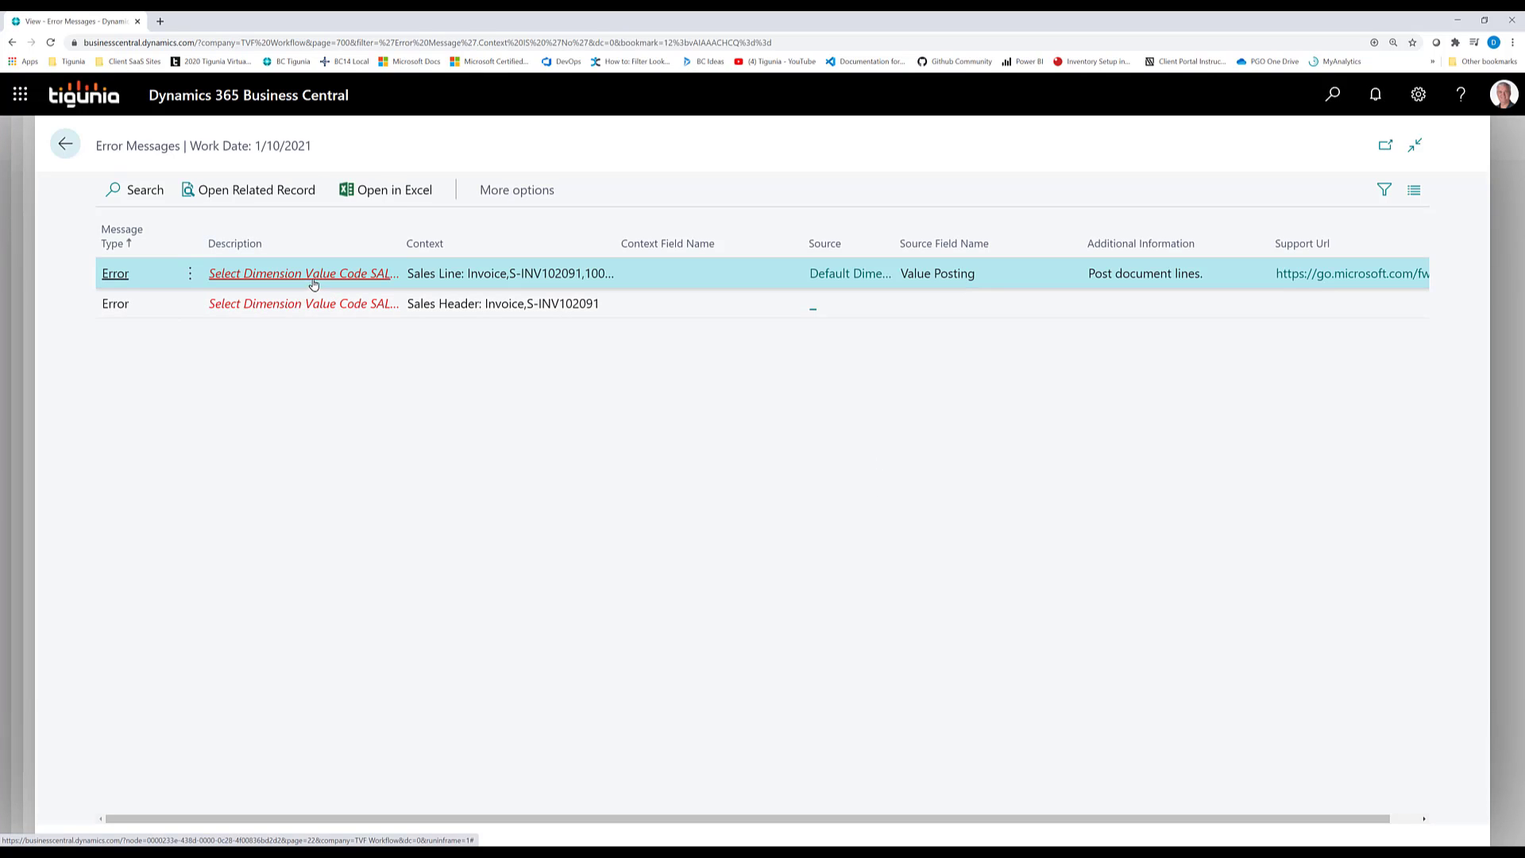
Widen the error descriptions column to read the posting error messages in full
drag(402, 236, 548, 239)
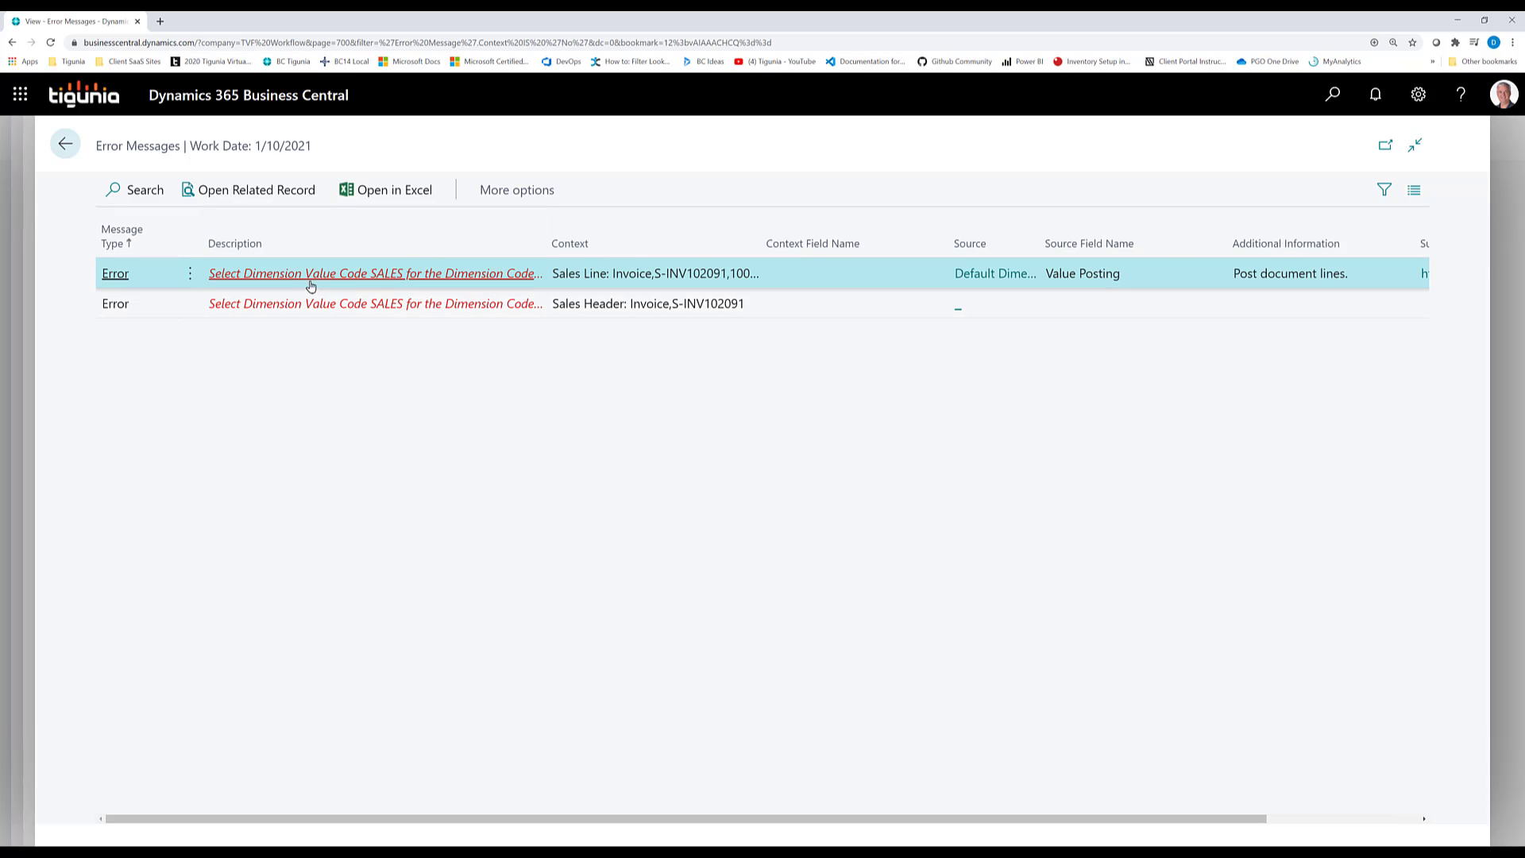
drag(548, 228, 626, 226)
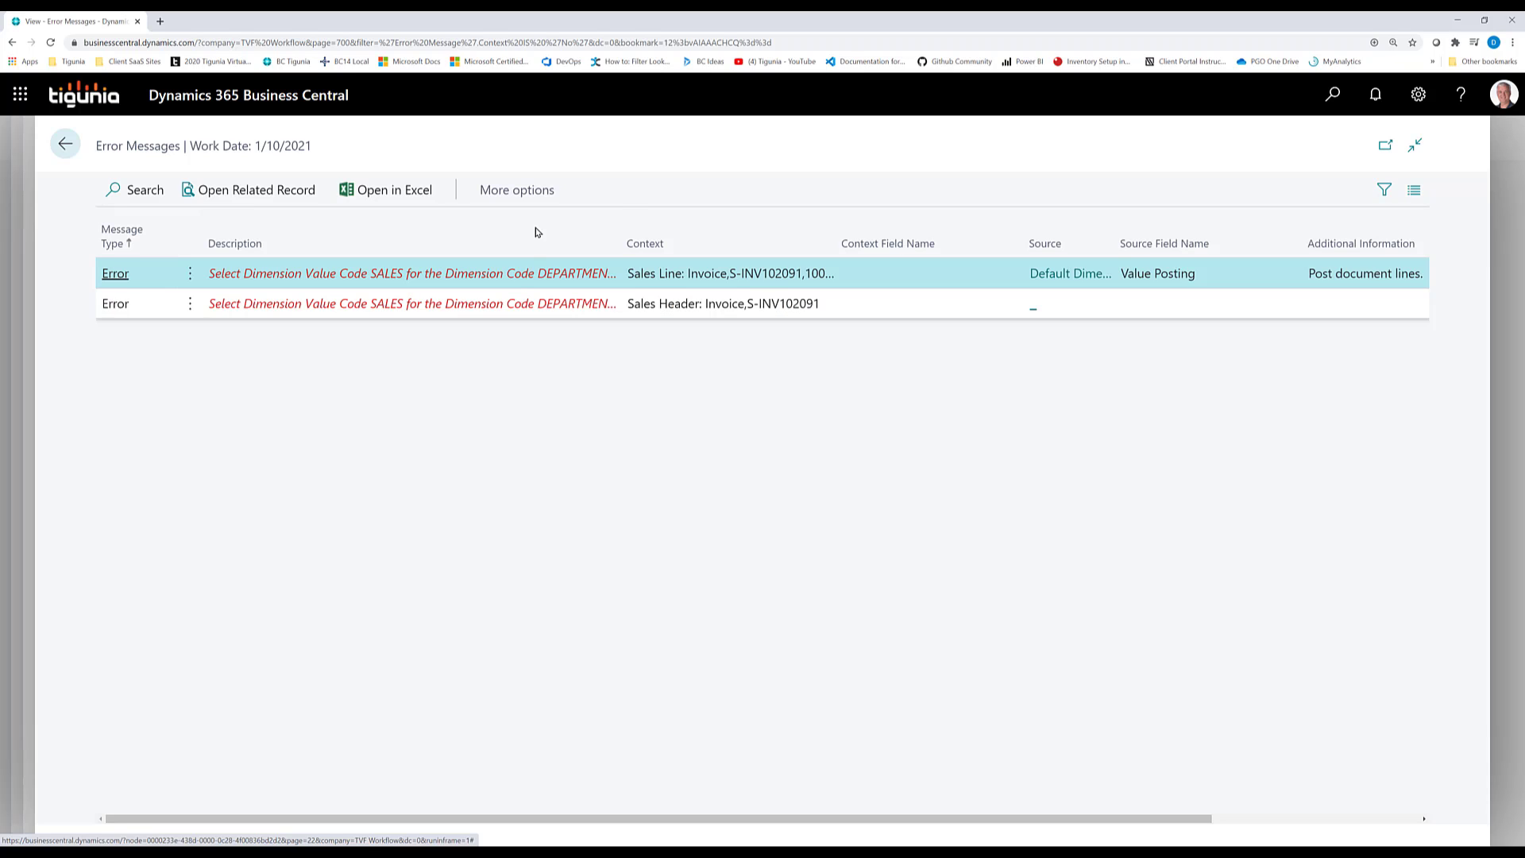
Return to the Sales Invoices list, confirming exit without posting the invoice
click(67, 149)
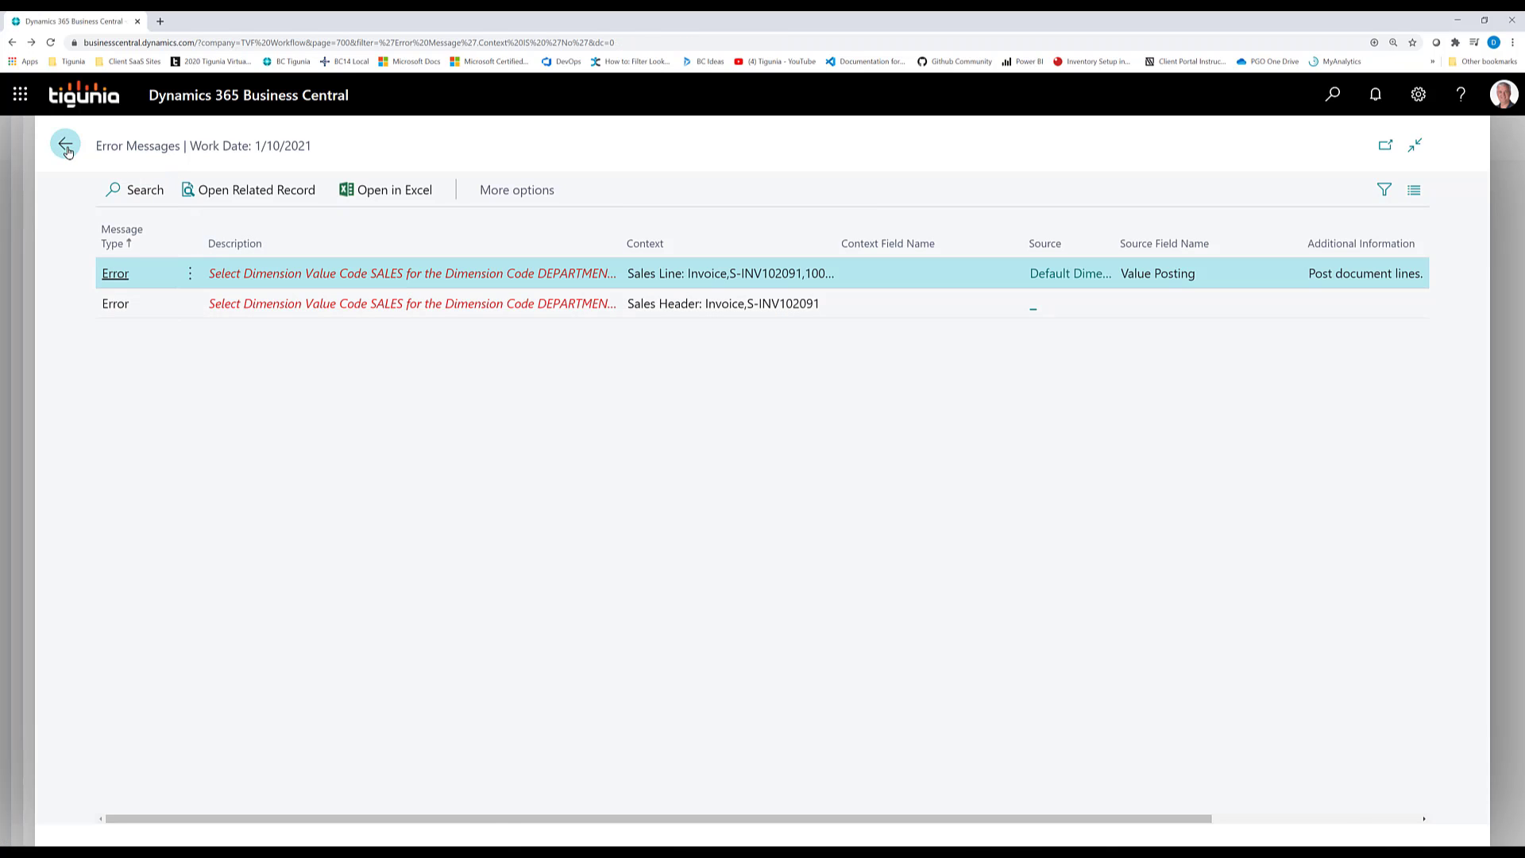
click(70, 146)
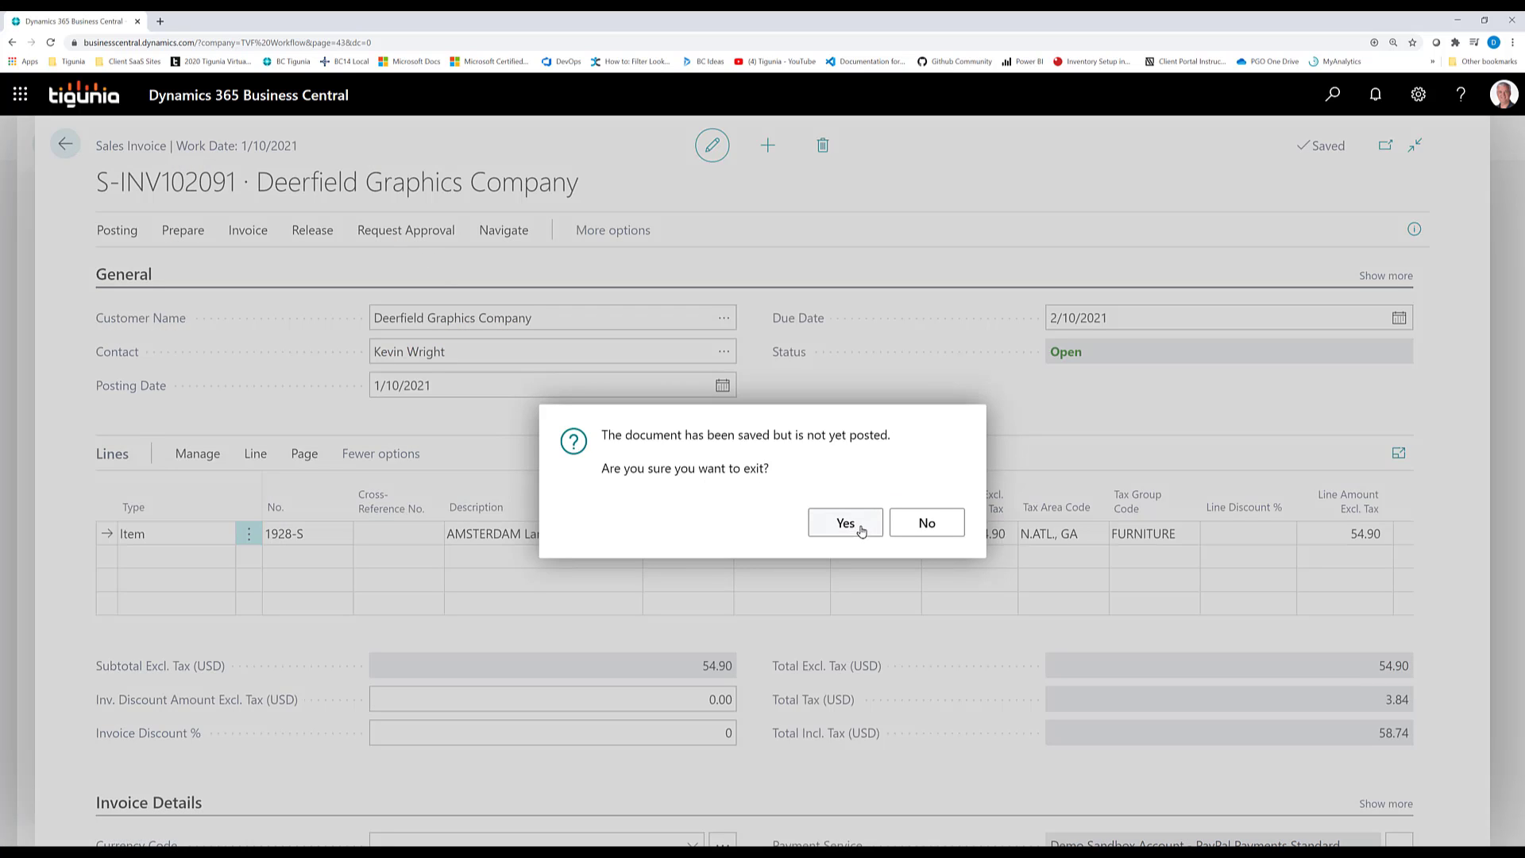
click(846, 524)
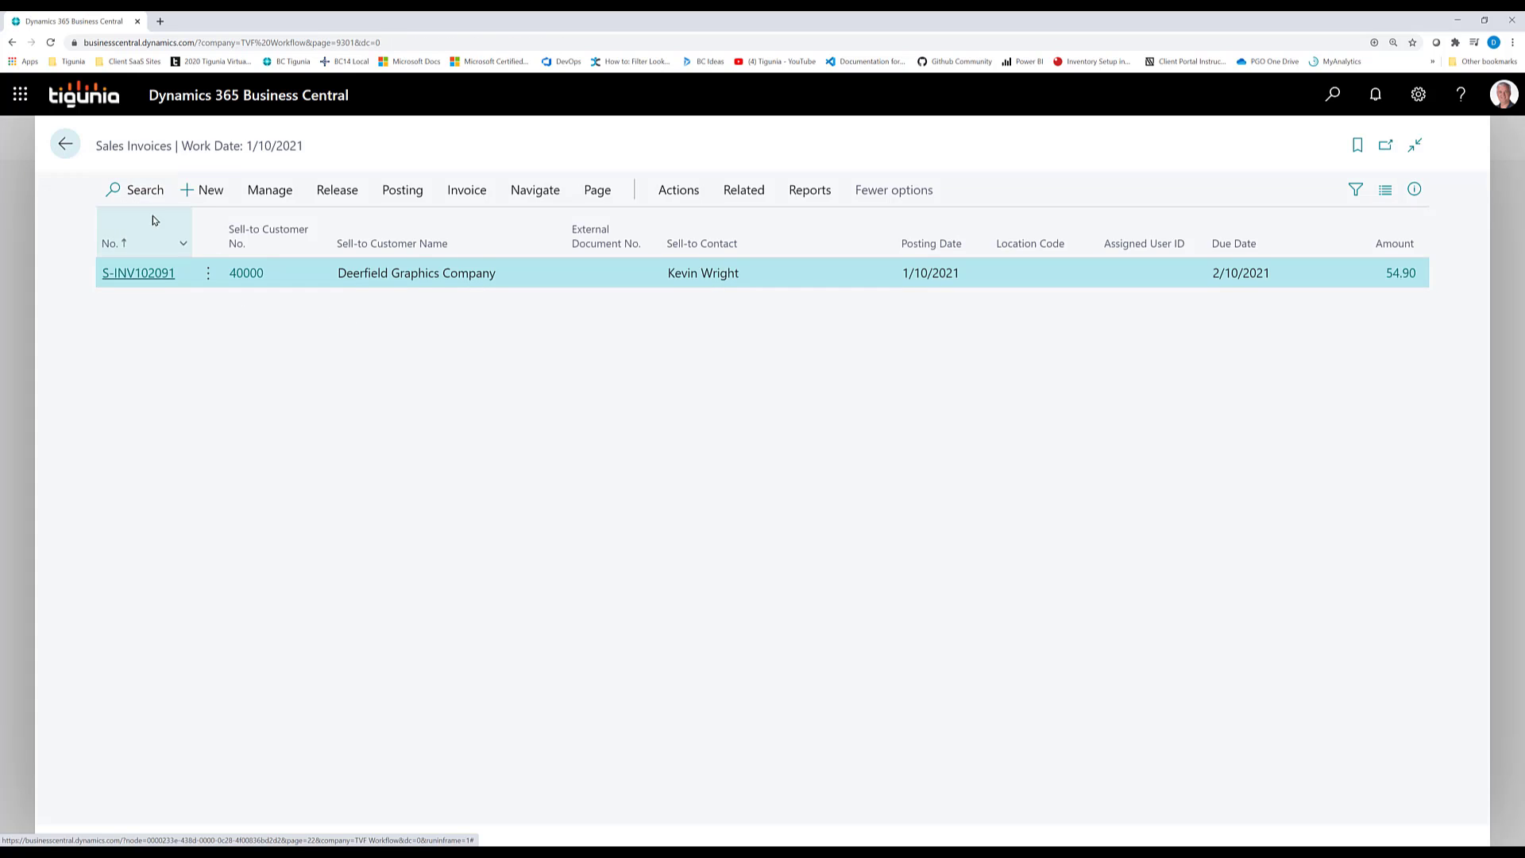
Create a new sales invoice for customer 40000 with a line for item 1964-S
click(200, 195)
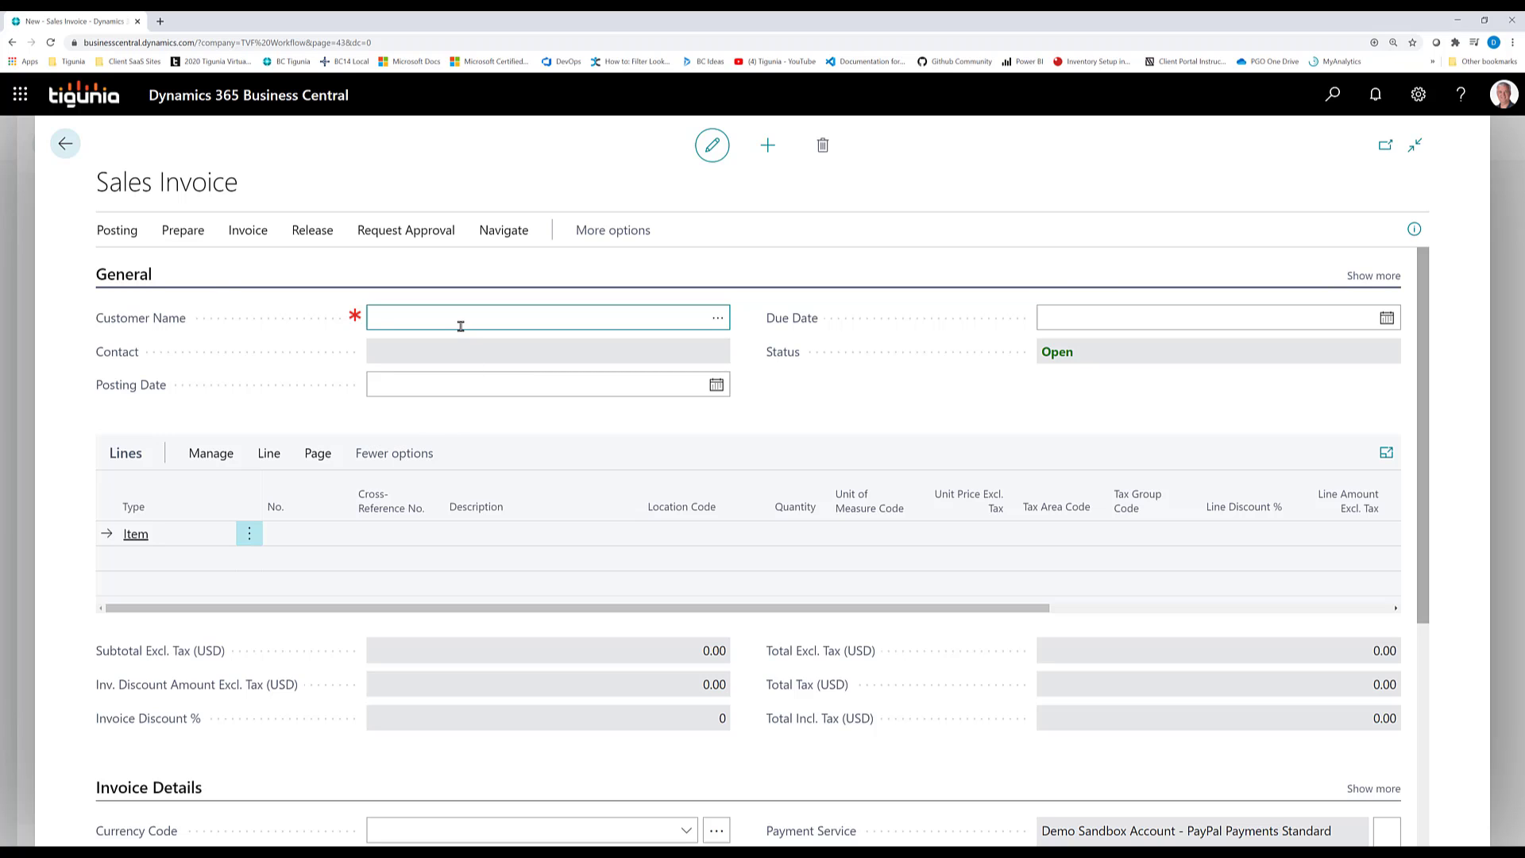
text(40000)
key(Tab)
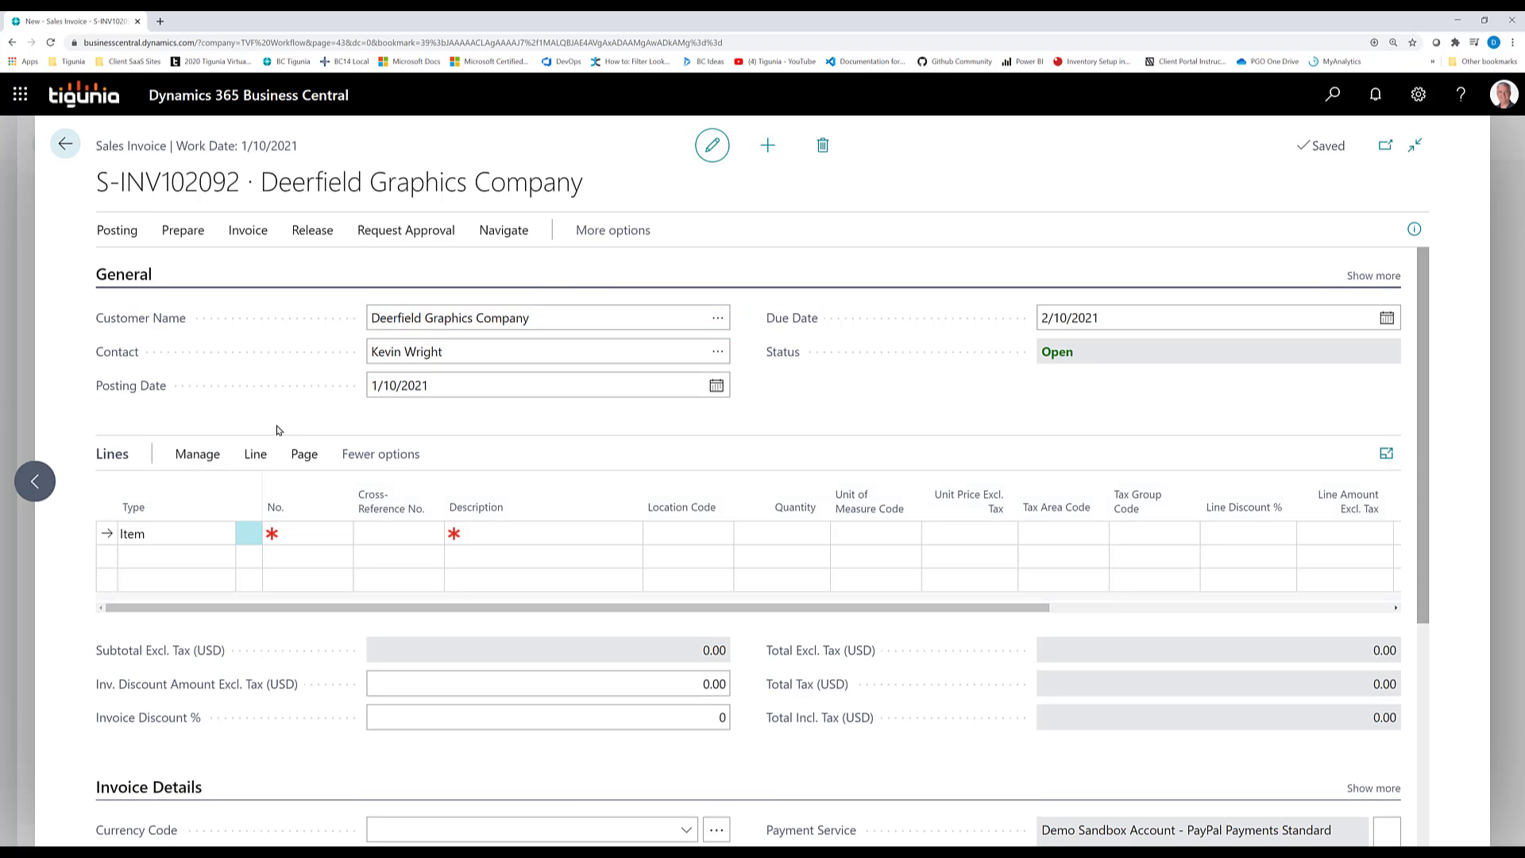
click(306, 535)
text(1964-s)
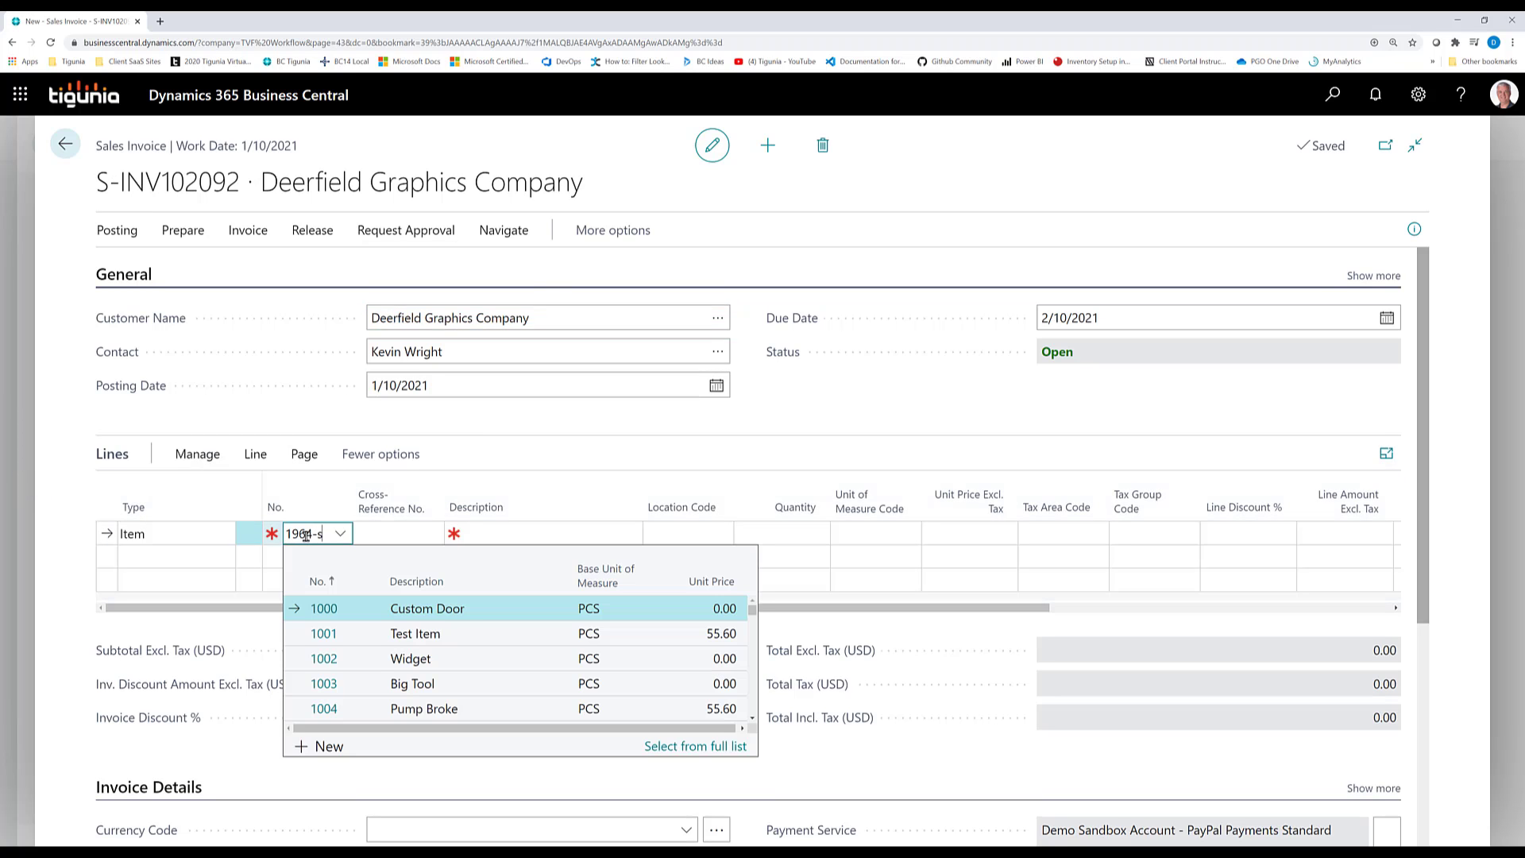
key(Tab)
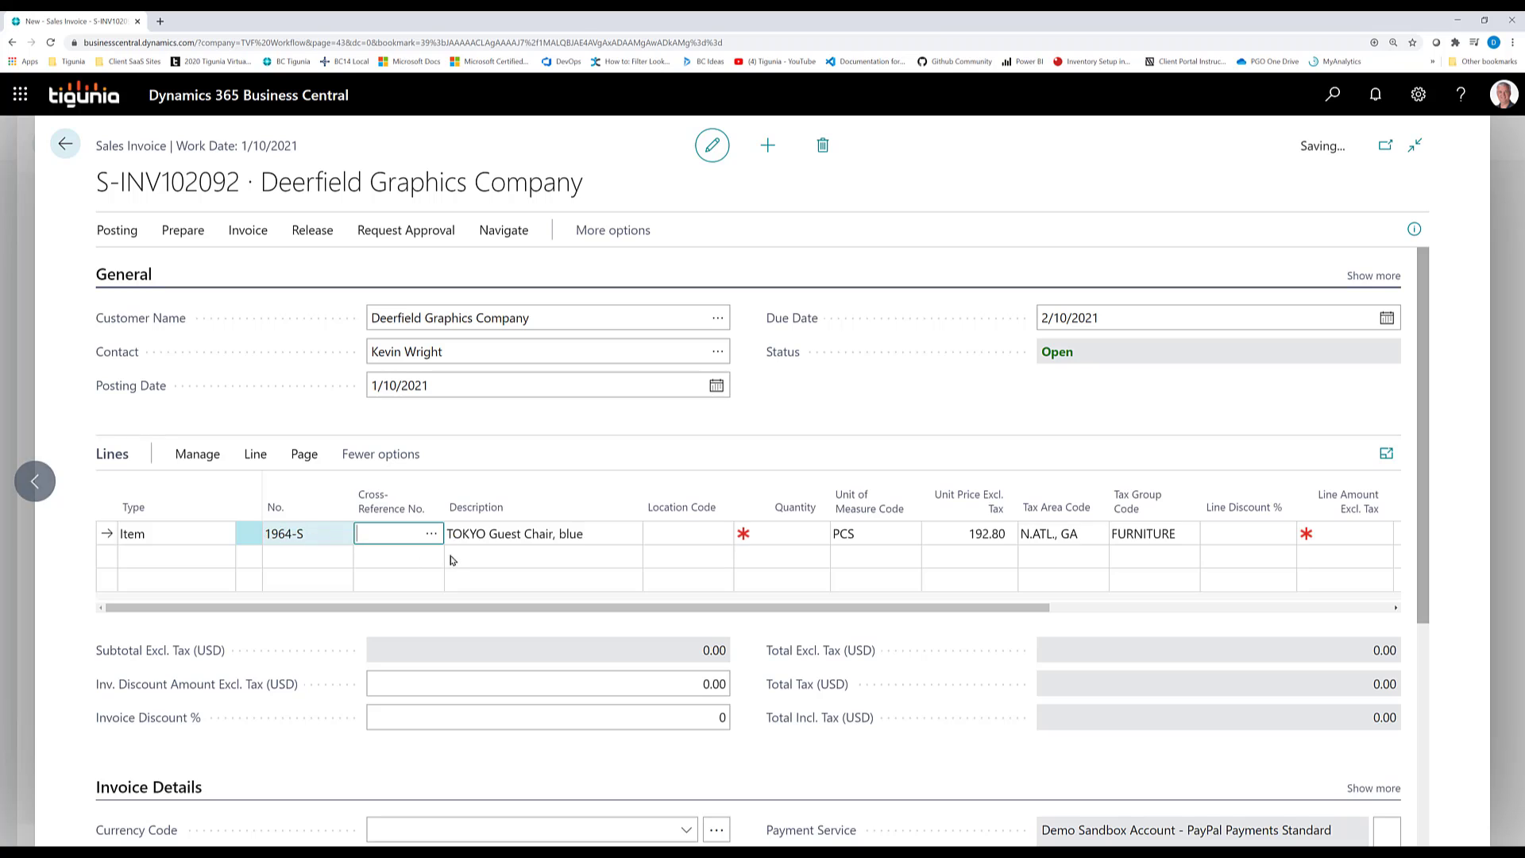
Open the dimension set entries of the 1964-S invoice line and review them
click(255, 453)
click(422, 494)
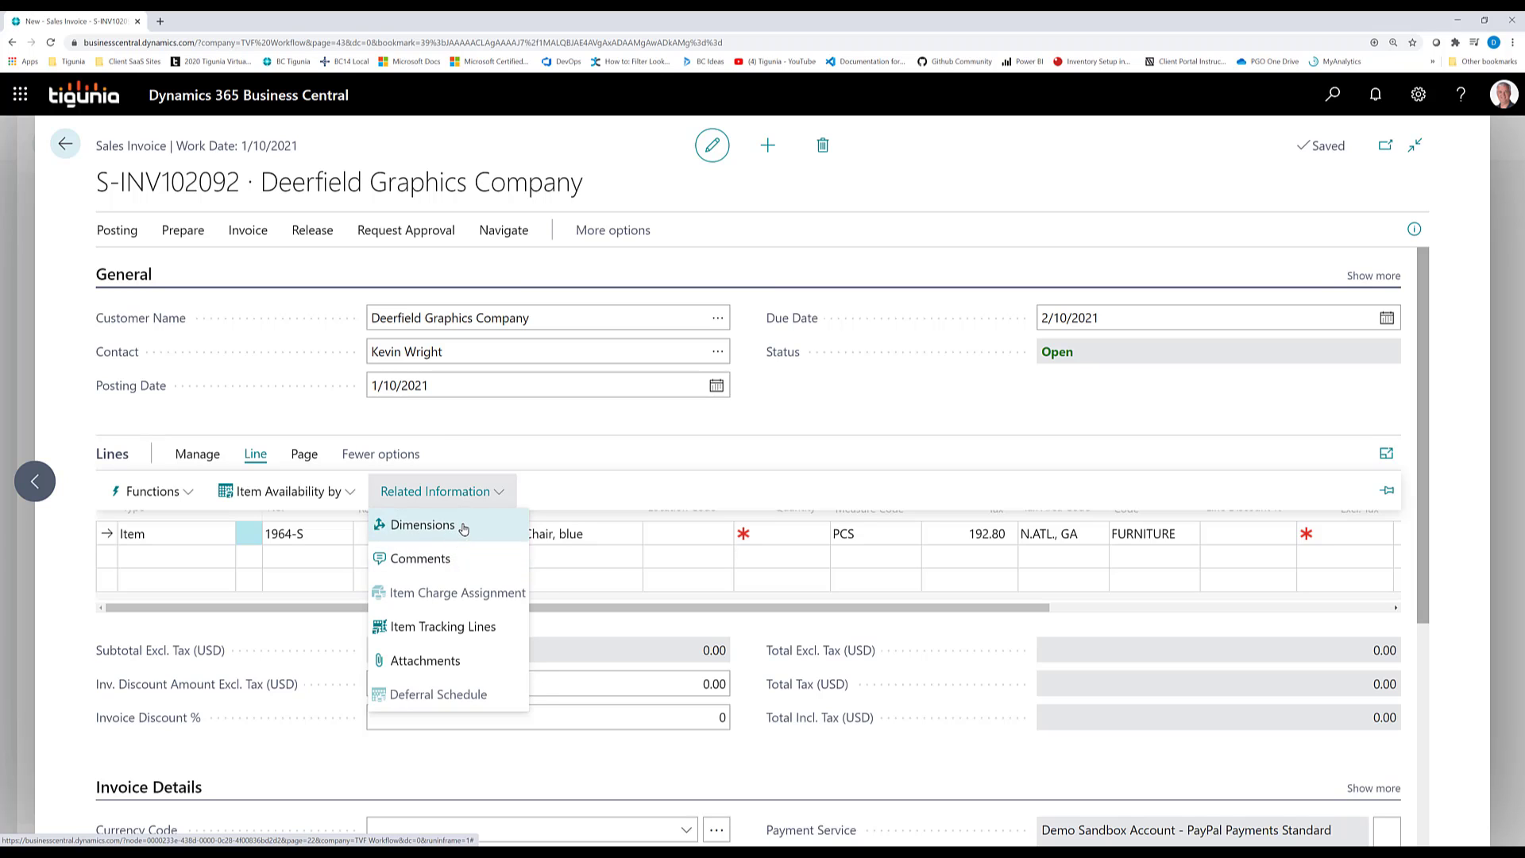
click(460, 533)
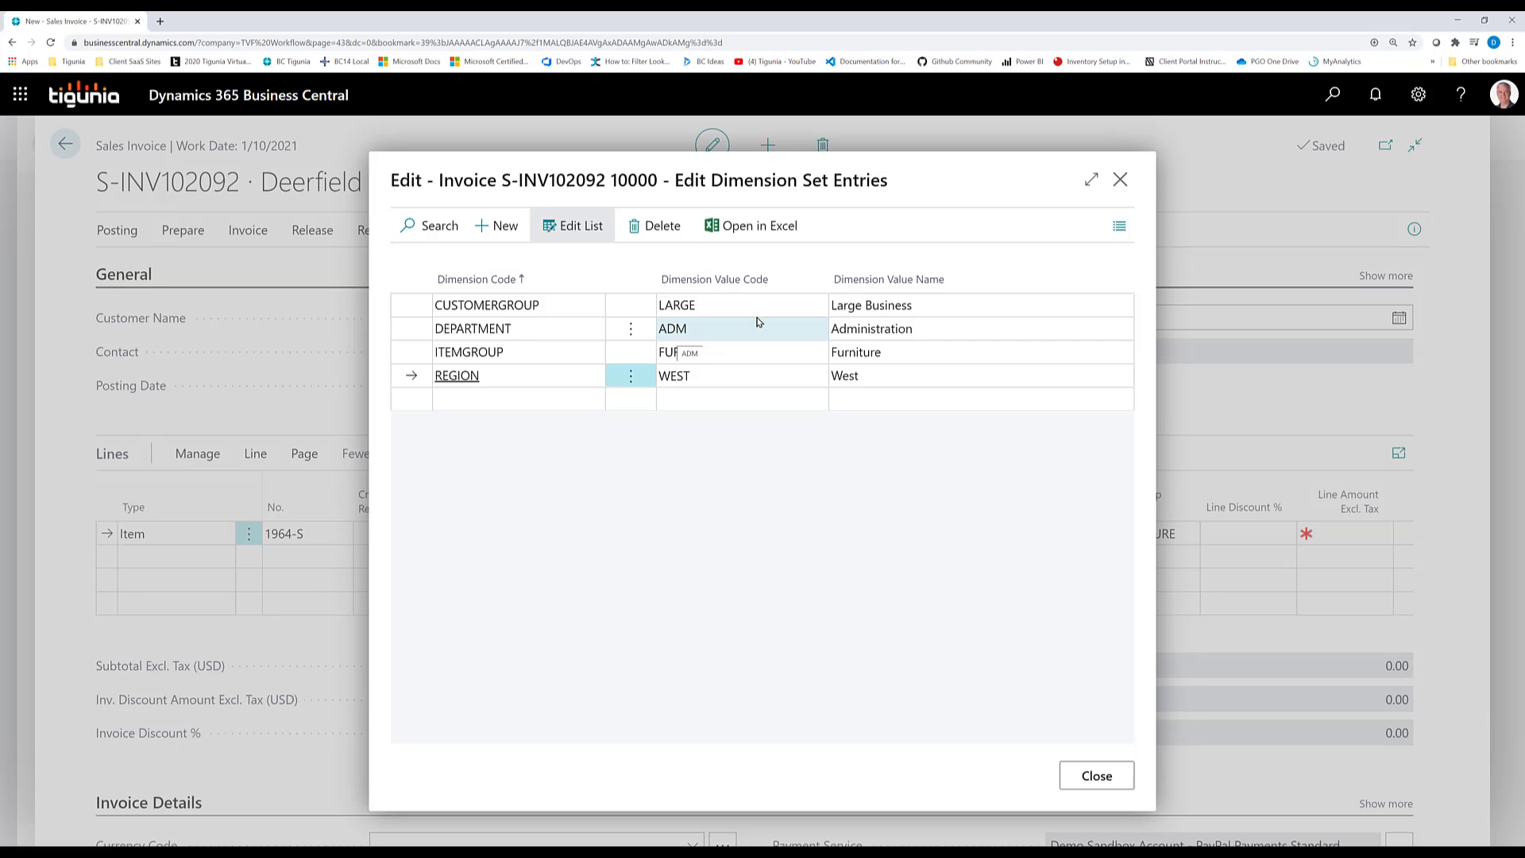
key(Escape)
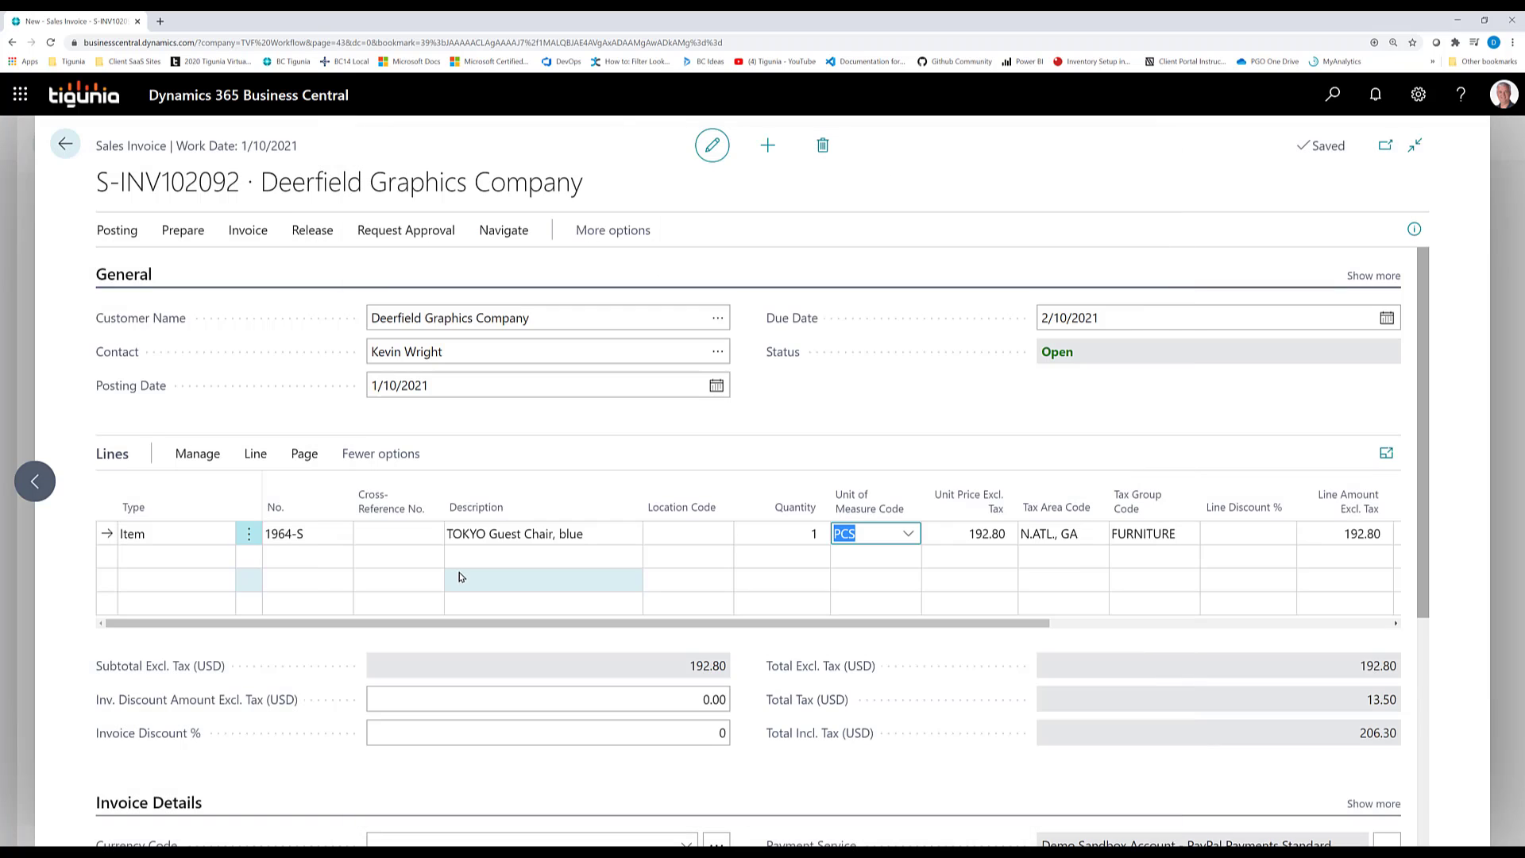
Post the invoice for item 1964-S and confirm
click(112, 232)
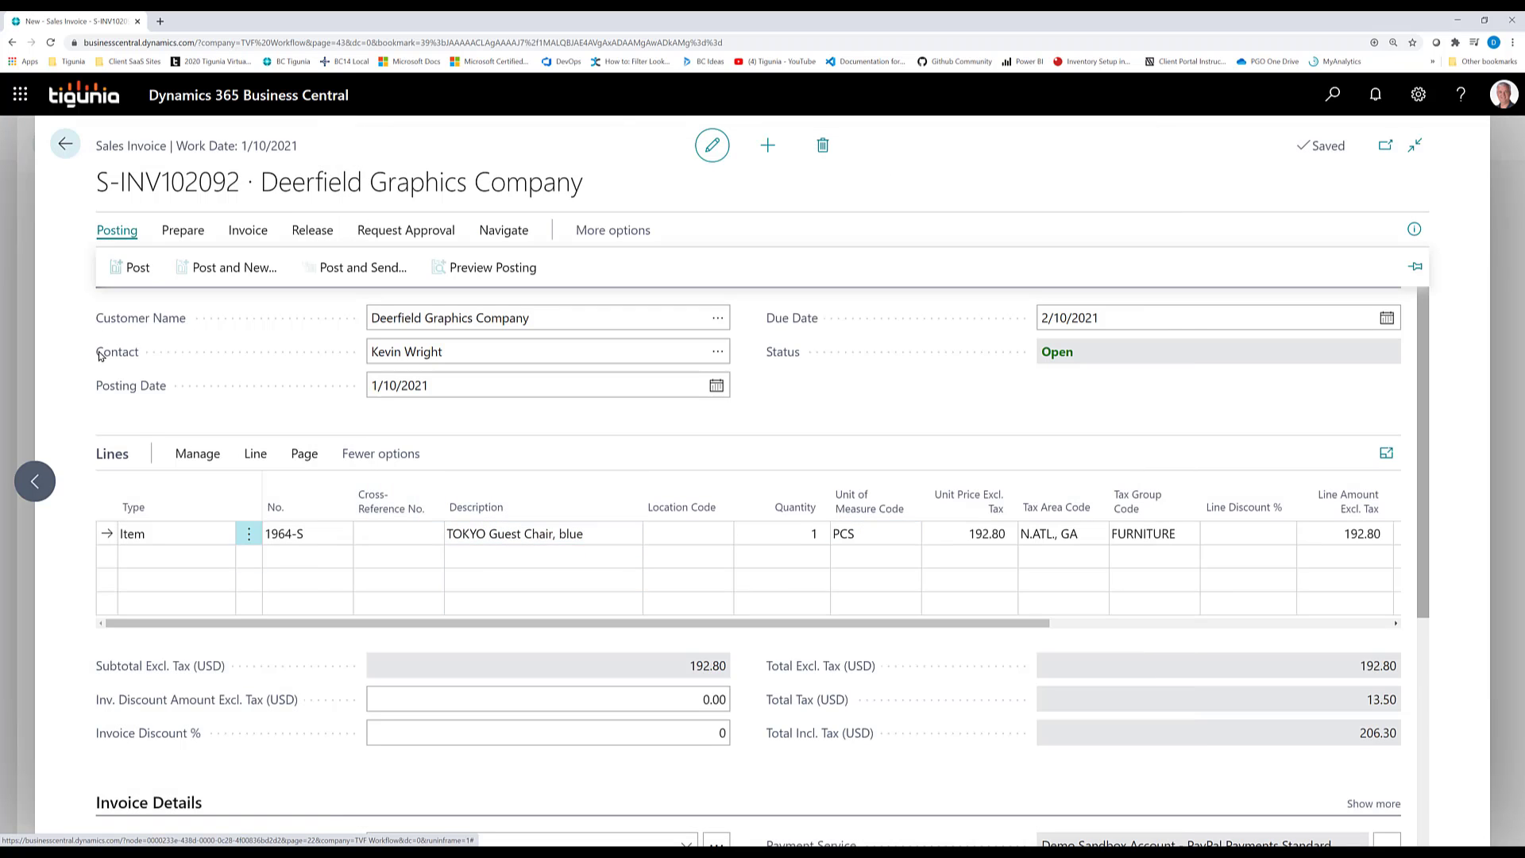
click(135, 274)
click(835, 523)
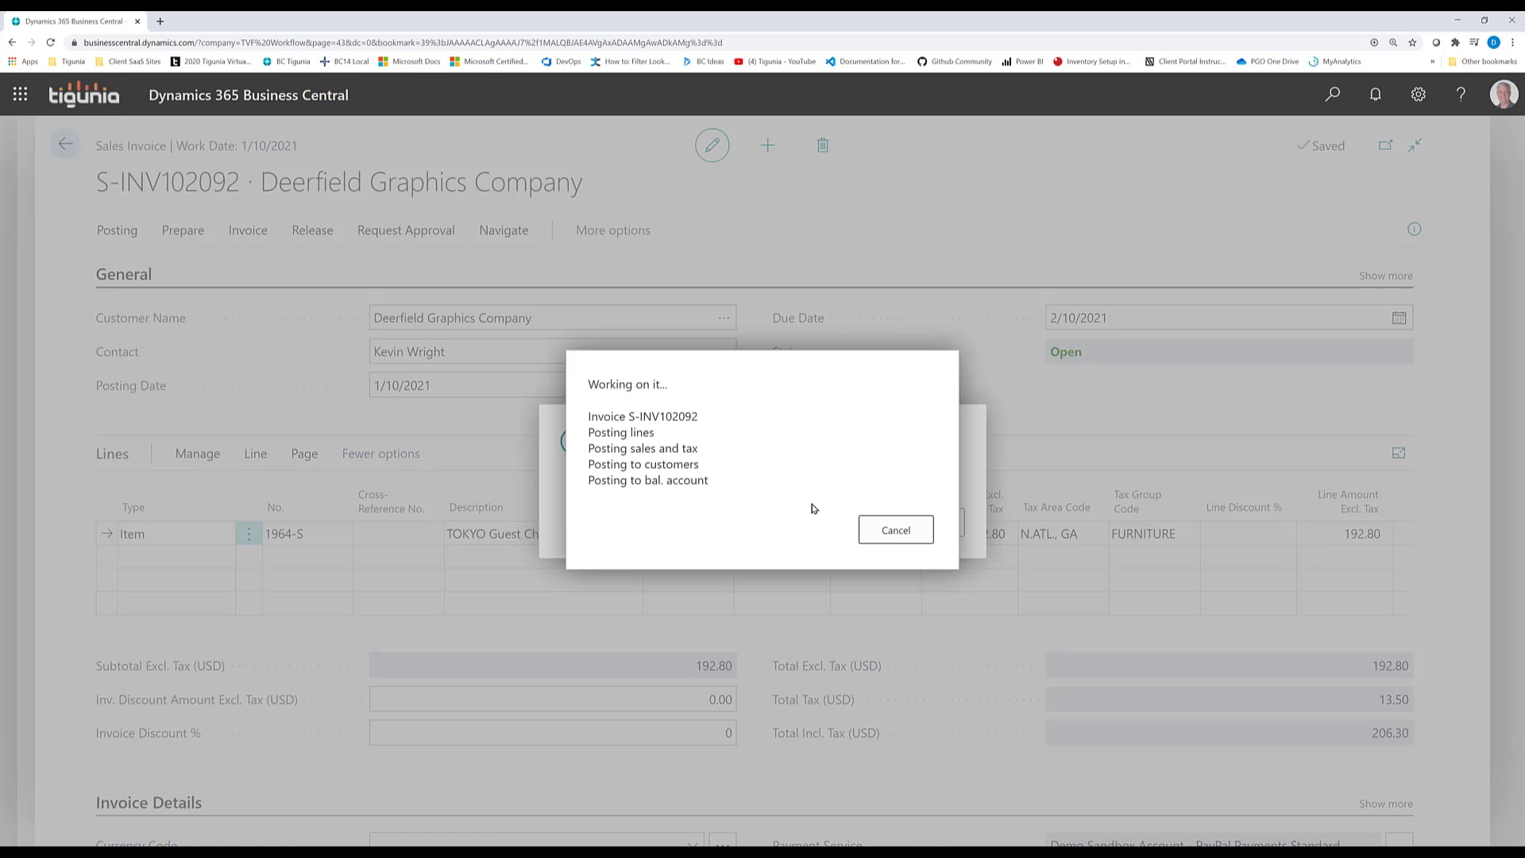